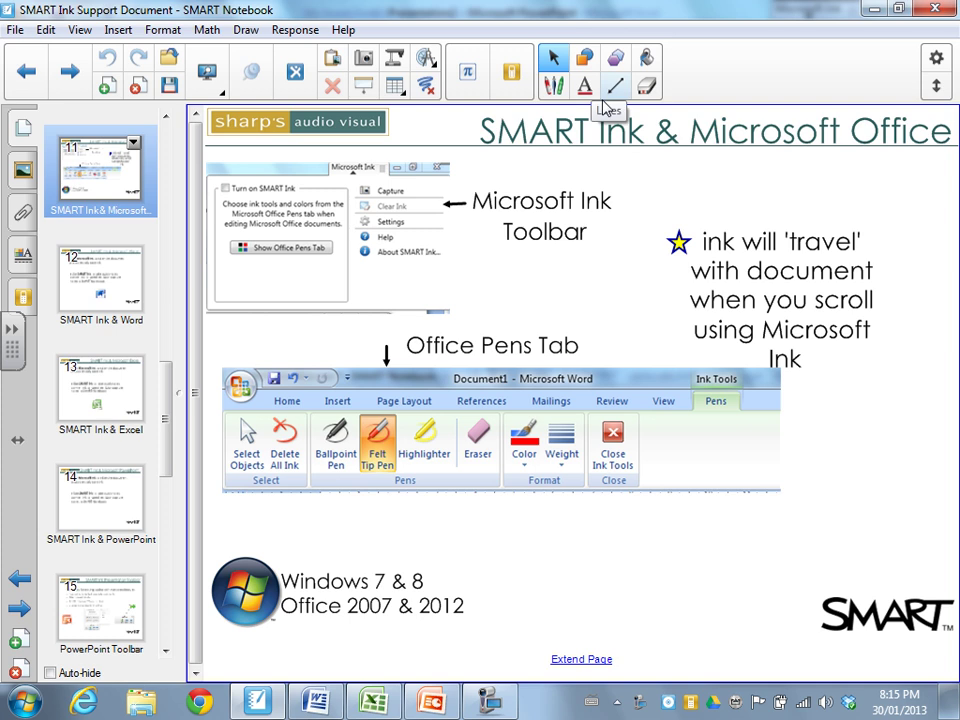
# Highlight "Microsoft Ink", the word "travel" and the "Office Pens Tab" heading in yellow on page 11, ending with the selection tool active
pyautogui.click(13, 330)
pyautogui.click(20, 257)
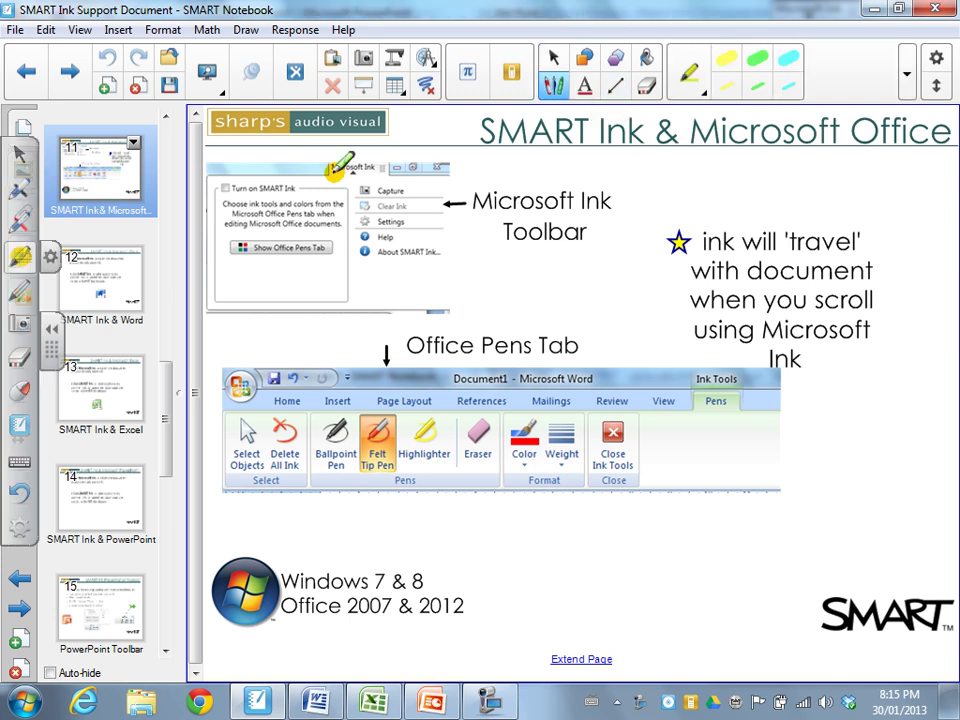
pyautogui.moveTo(333, 171)
pyautogui.mouseDown()
pyautogui.moveTo(395, 167)
pyautogui.moveTo(335, 168)
pyautogui.mouseUp()
pyautogui.press('Escape')
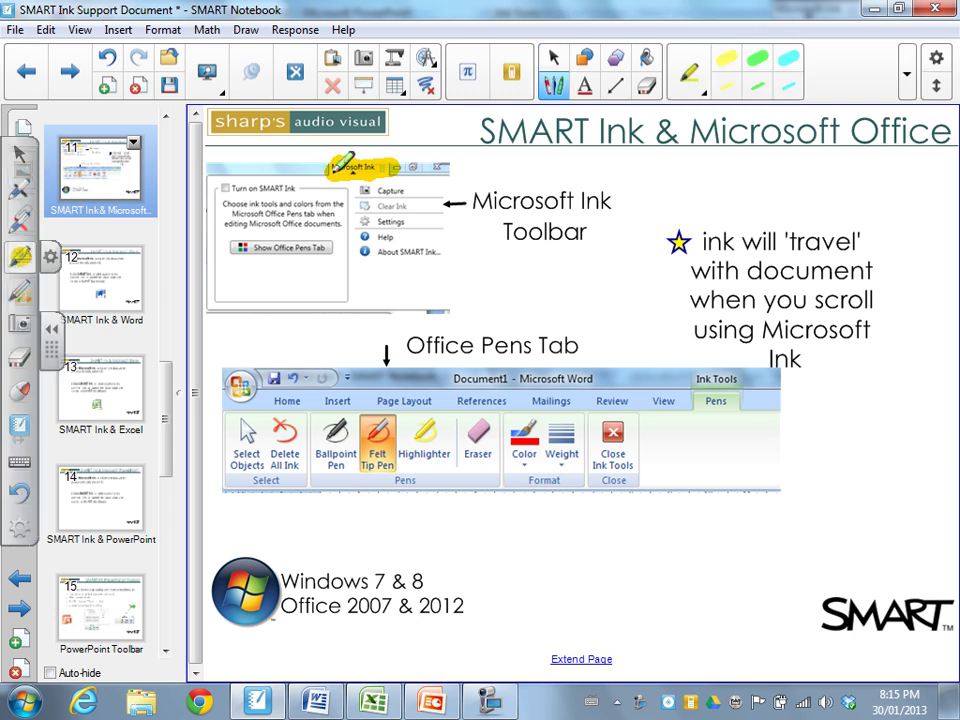
pyautogui.moveTo(788, 242); pyautogui.dragTo(852, 242)
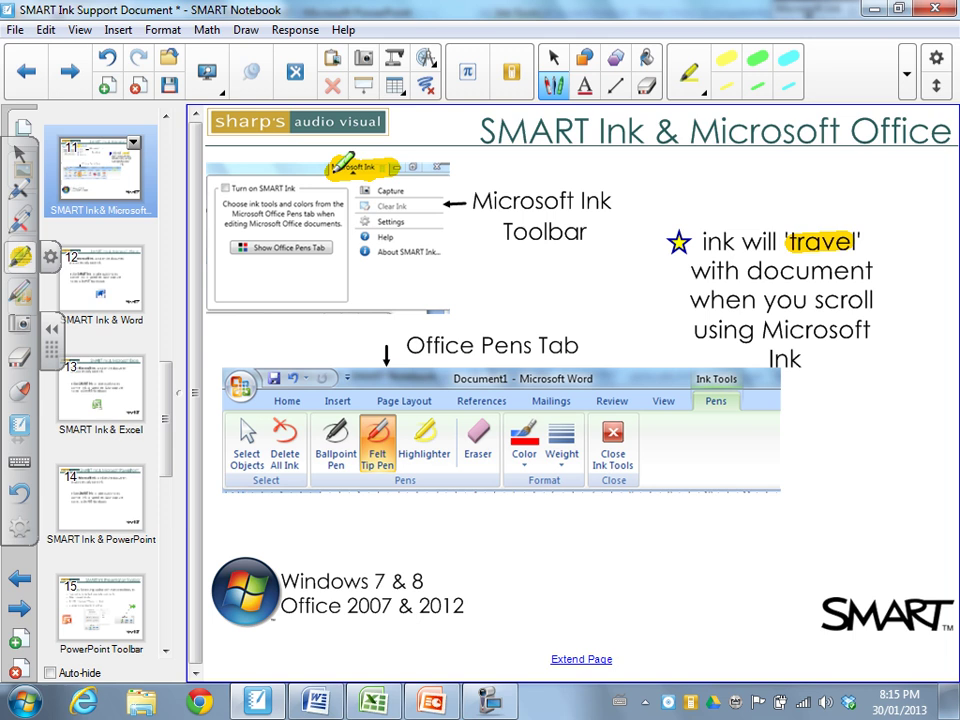
pyautogui.moveTo(406, 345); pyautogui.dragTo(560, 345)
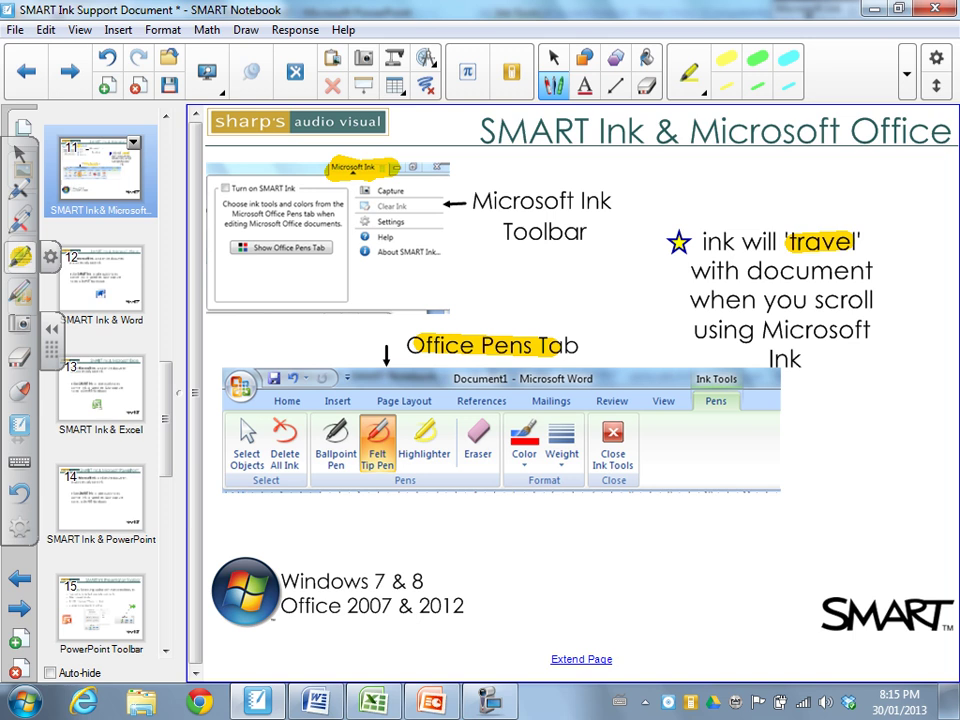
pyautogui.click(20, 158)
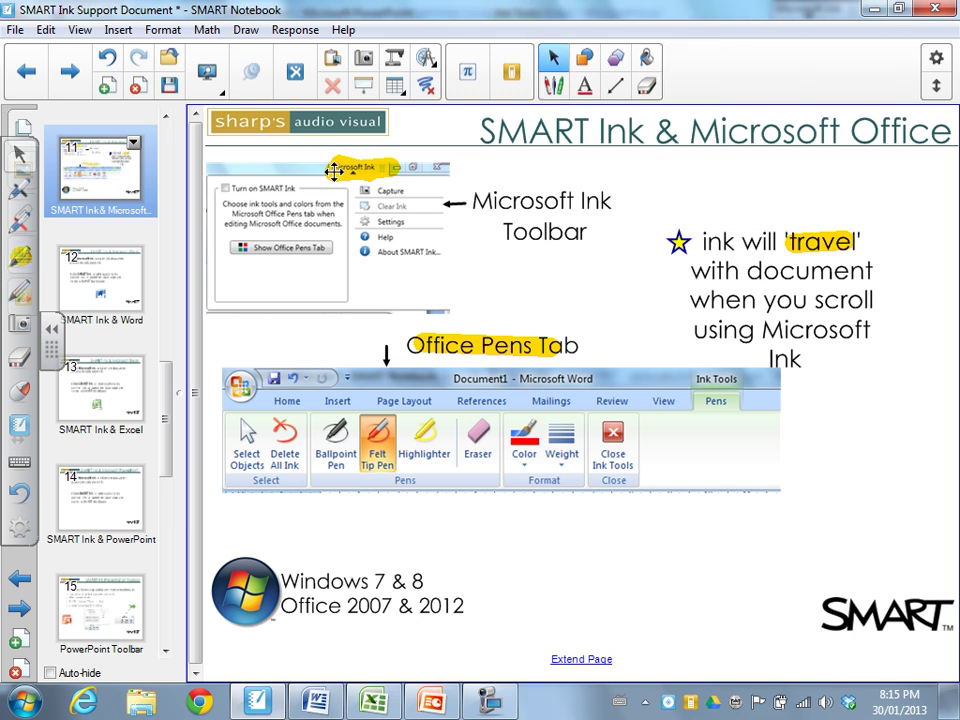
# Switch to ABC Order.docx in Microsoft Word, pick a SMART pen and show the Office Pens Tab from Microsoft Ink
pyautogui.hotkey('alt', 'Tab')
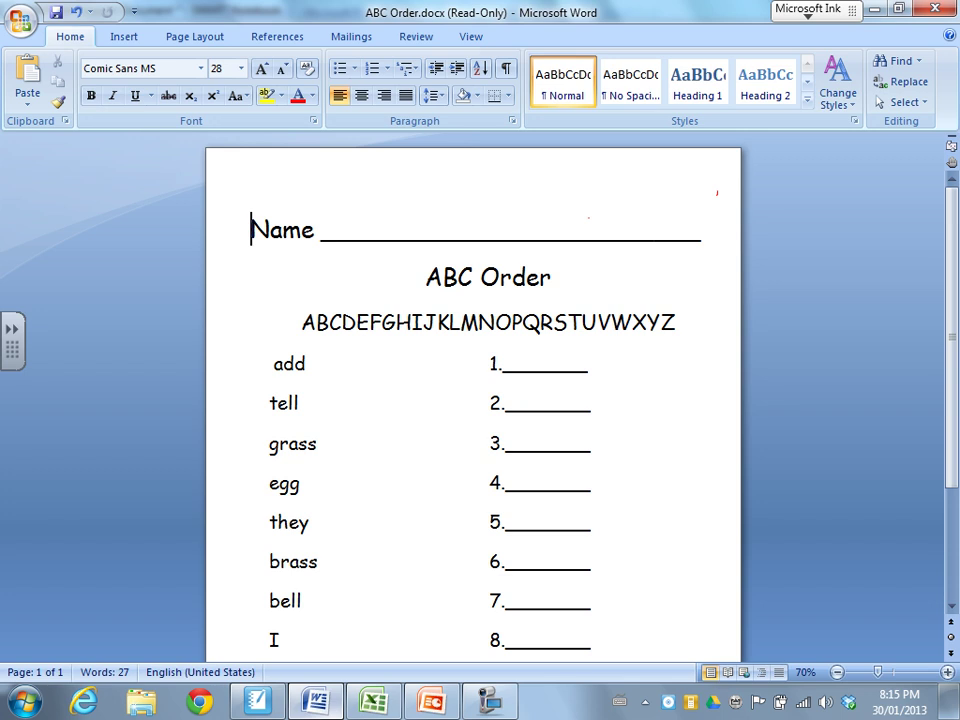
pyautogui.click(12, 340)
pyautogui.click(19, 190)
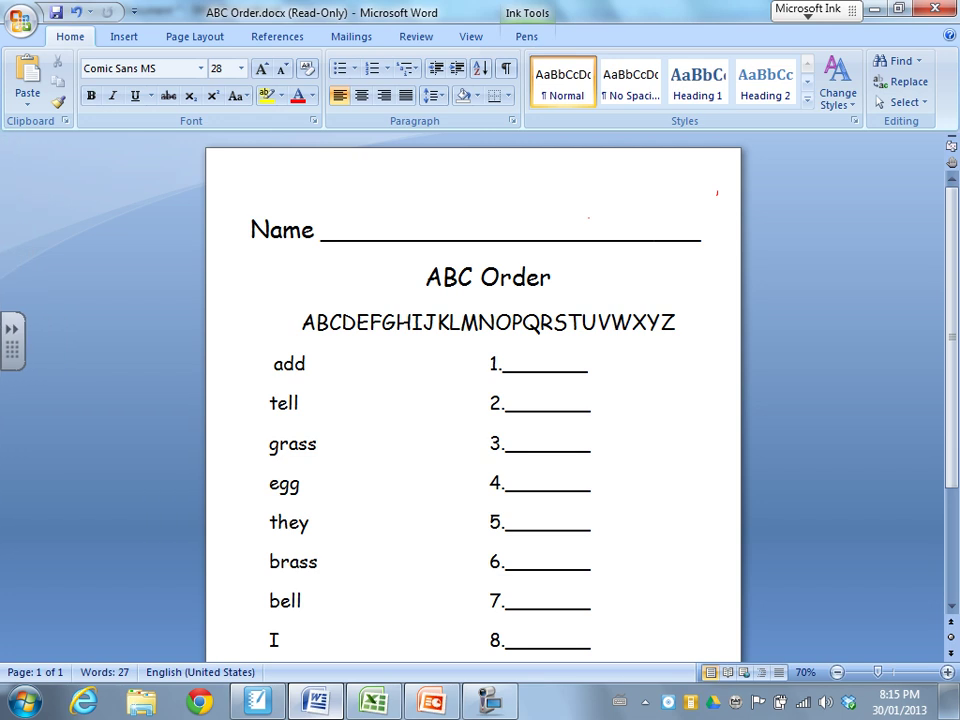
pyautogui.click(808, 9)
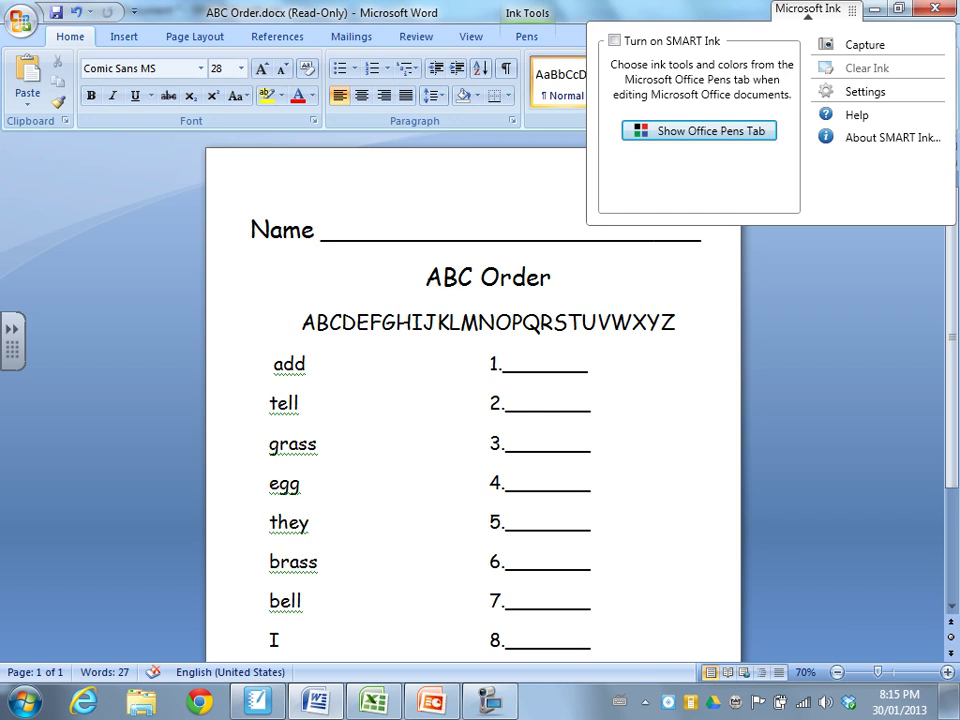
pyautogui.click(699, 130)
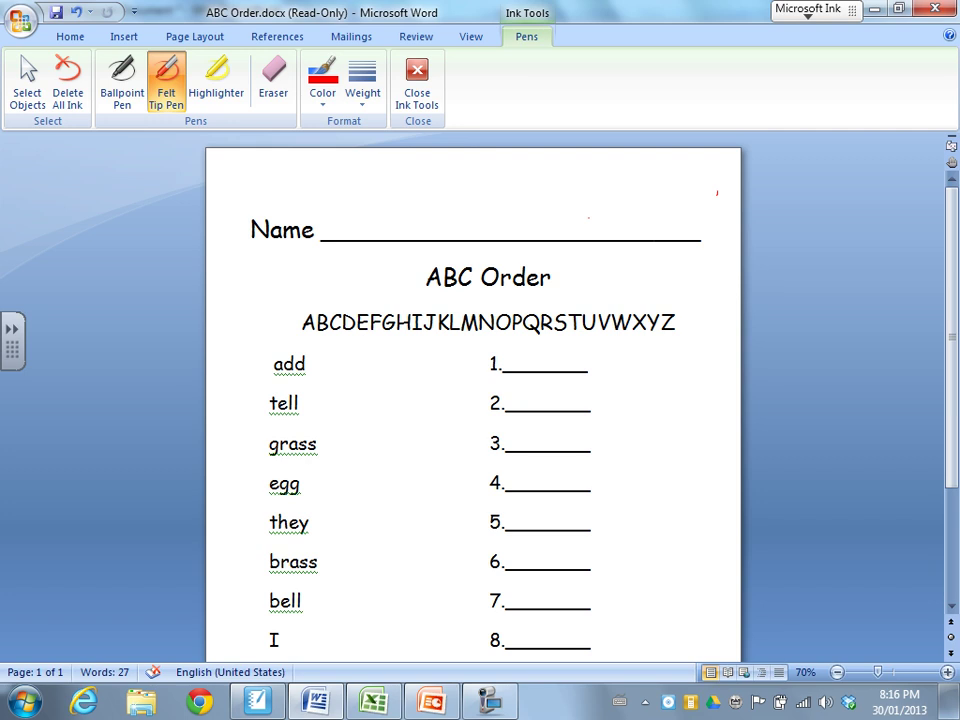
# Handwrite "add" on answer line 1 with the Ballpoint Pen in blue at 1 pt weight
pyautogui.click(122, 82)
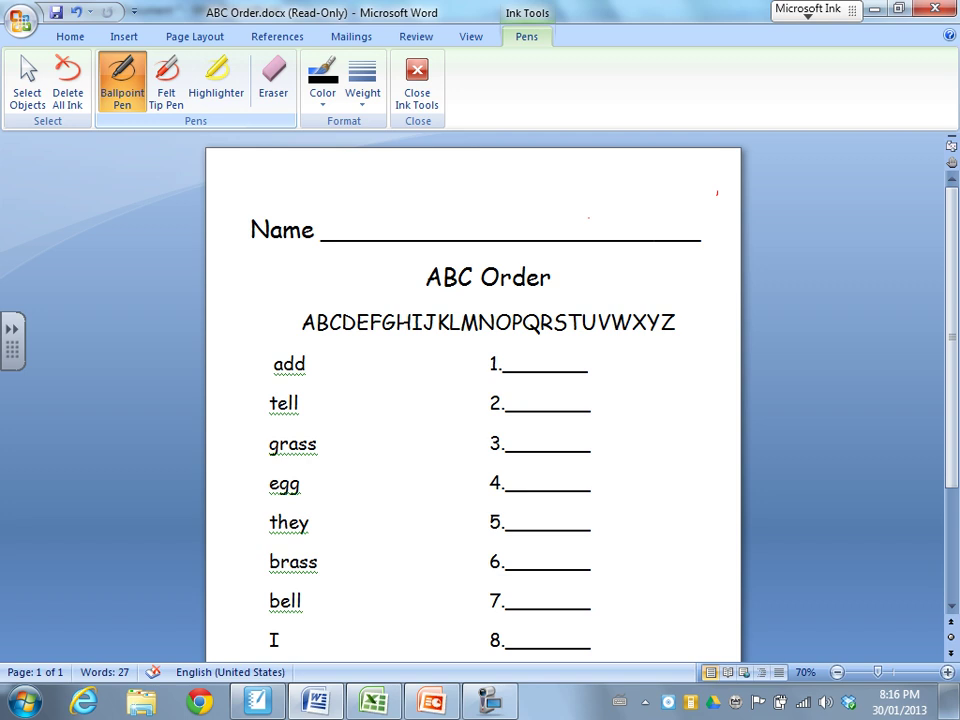
pyautogui.click(322, 80)
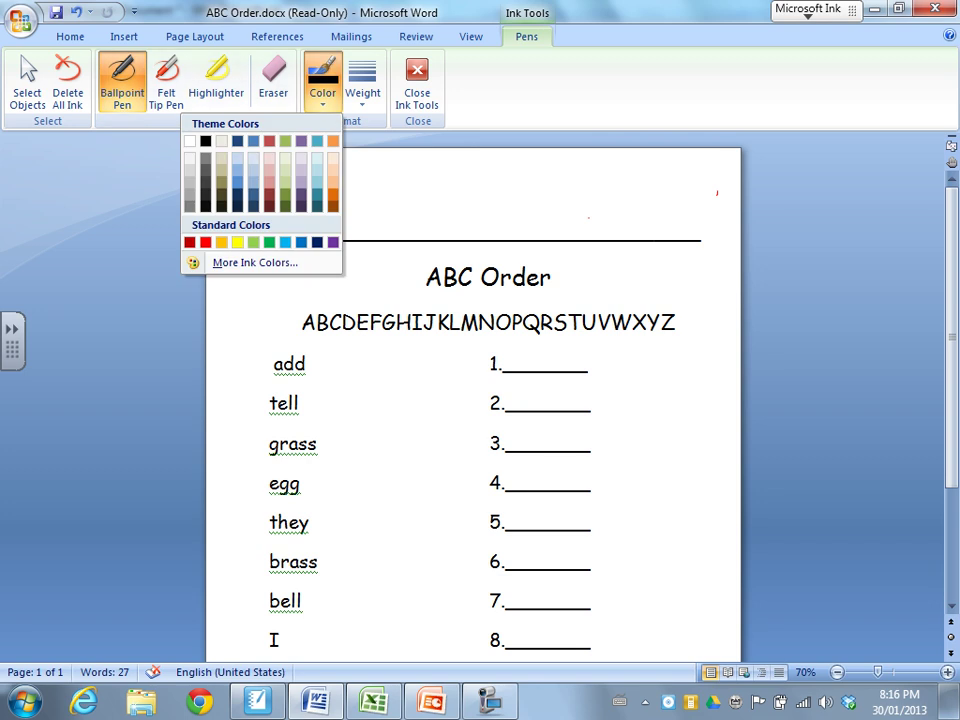
pyautogui.click(253, 141)
pyautogui.click(369, 92)
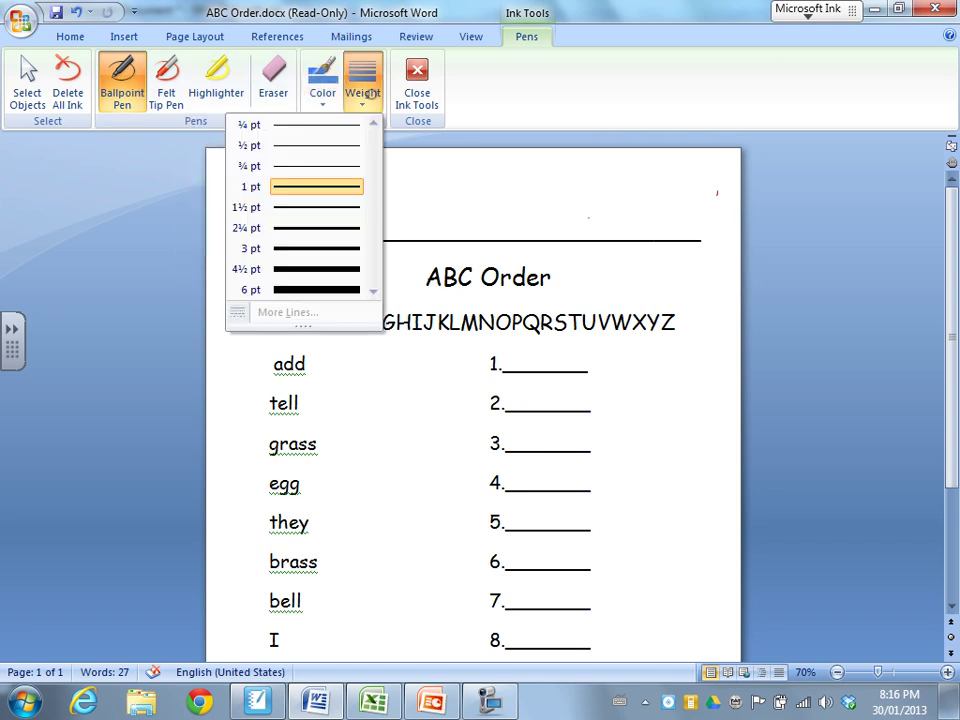
pyautogui.click(316, 186)
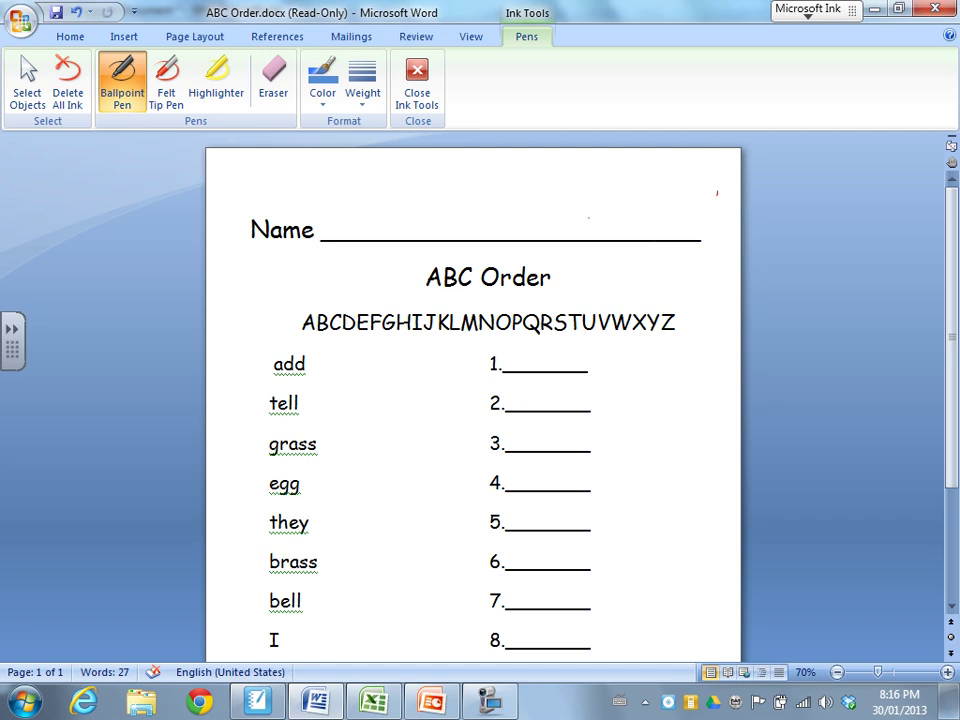
pyautogui.moveTo(542, 354); pyautogui.dragTo(549, 368)
pyautogui.moveTo(566, 335)
pyautogui.mouseDown()
pyautogui.moveTo(574, 364)
pyautogui.moveTo(601, 370)
pyautogui.mouseUp()
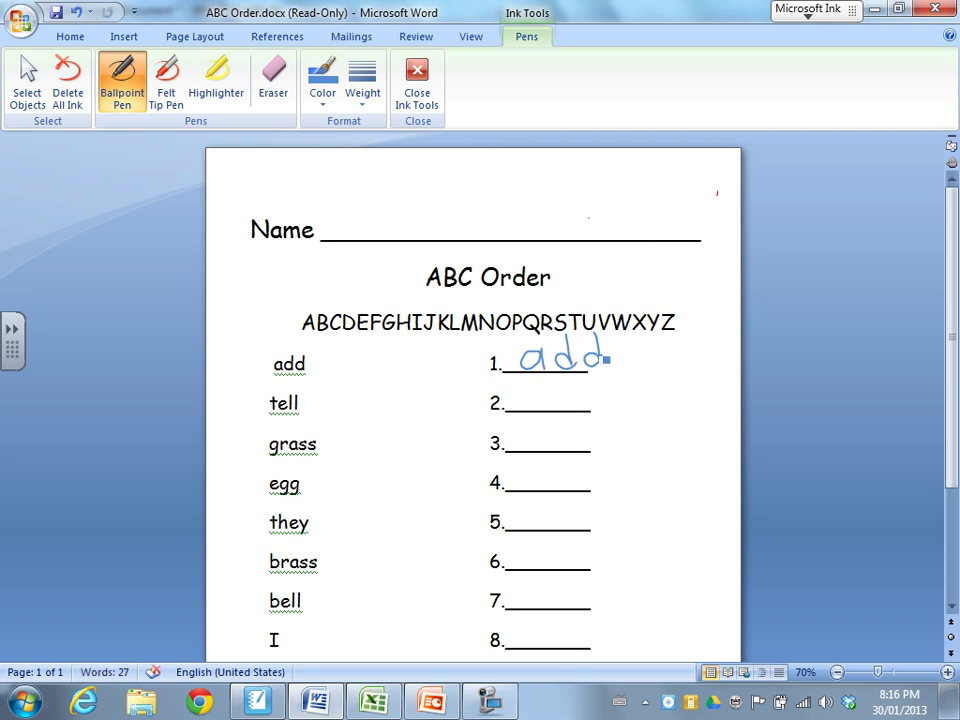
# Change the ink color to orange and handwrite "brass" on answer line 2
pyautogui.click(322, 80)
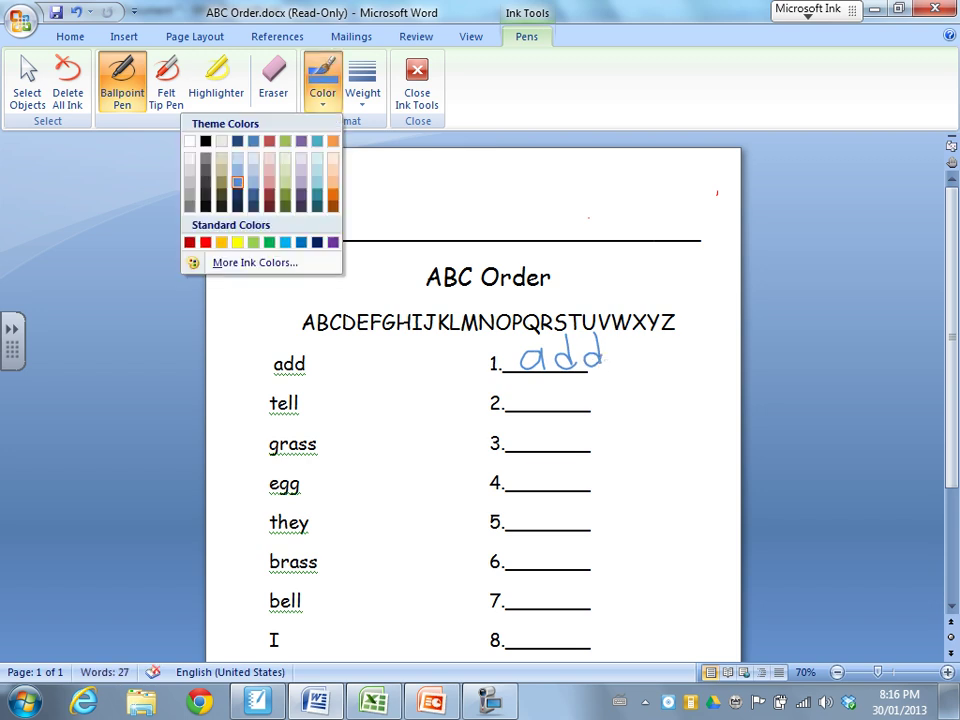
pyautogui.click(189, 242)
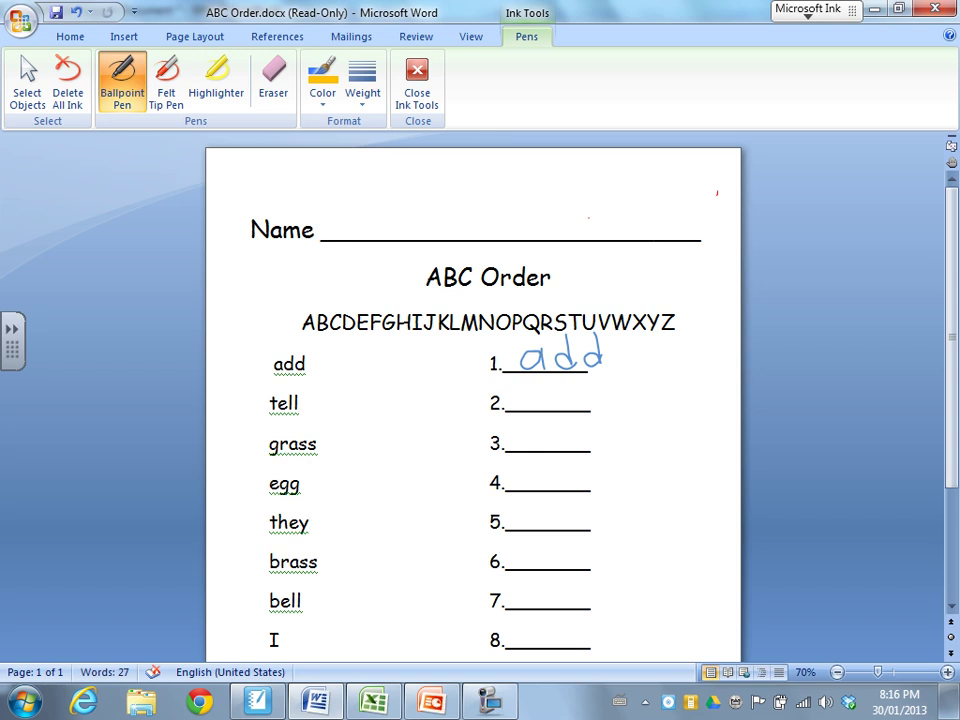
pyautogui.moveTo(524, 377)
pyautogui.mouseDown()
pyautogui.moveTo(527, 407)
pyautogui.moveTo(585, 390)
pyautogui.moveTo(620, 404)
pyautogui.moveTo(643, 400)
pyautogui.mouseUp()
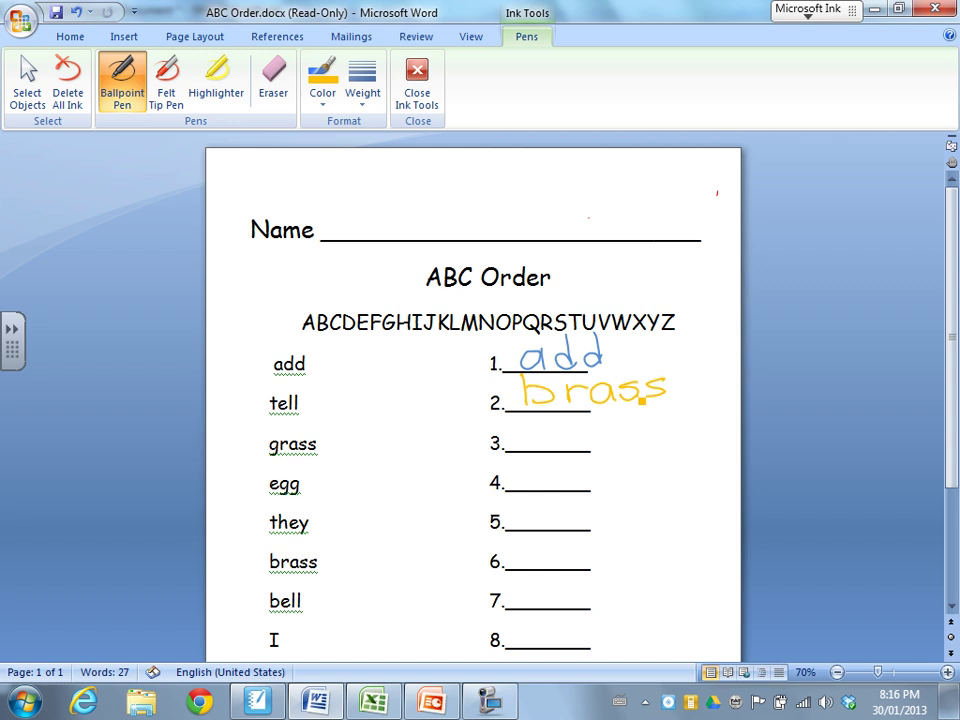
# Select the handwritten "add" and "brass" as ink objects and shift each slightly to sit nearer its answer line
pyautogui.click(27, 82)
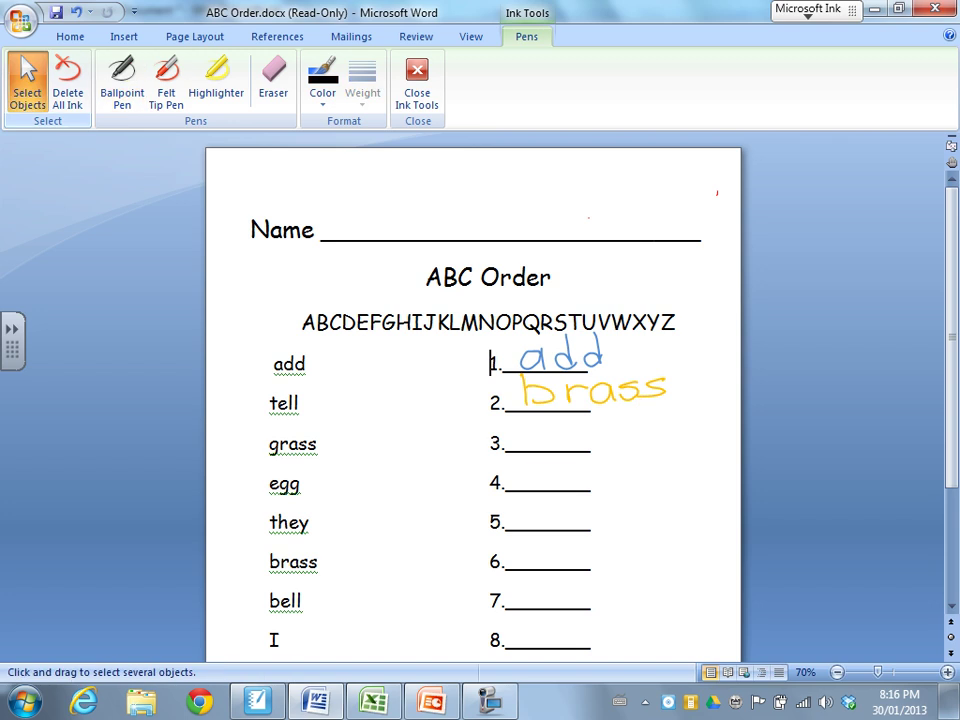
pyautogui.moveTo(953, 349); pyautogui.dragTo(955, 368)
pyautogui.scroll(-6, 957, 367)
pyautogui.scroll(7, 957, 292)
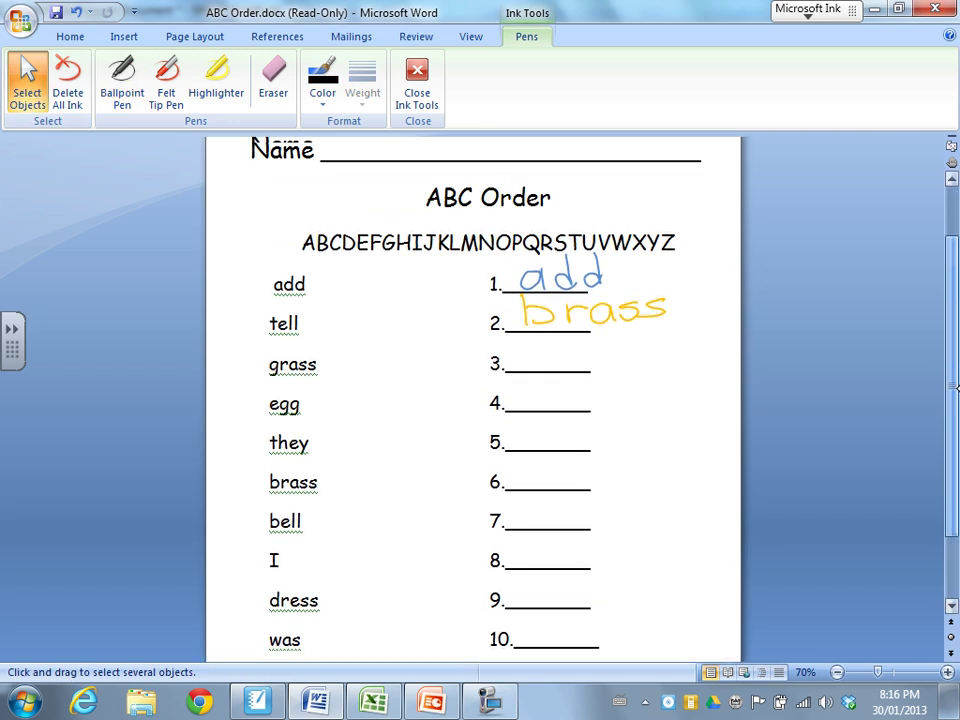
pyautogui.scroll(-5, 957, 292)
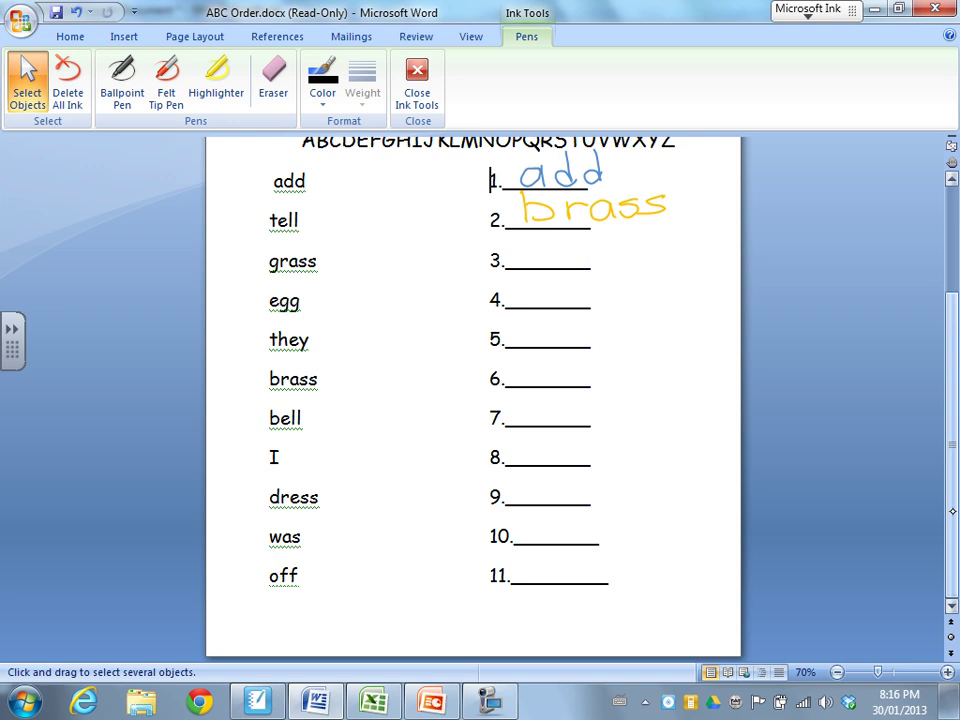
pyautogui.click(559, 173)
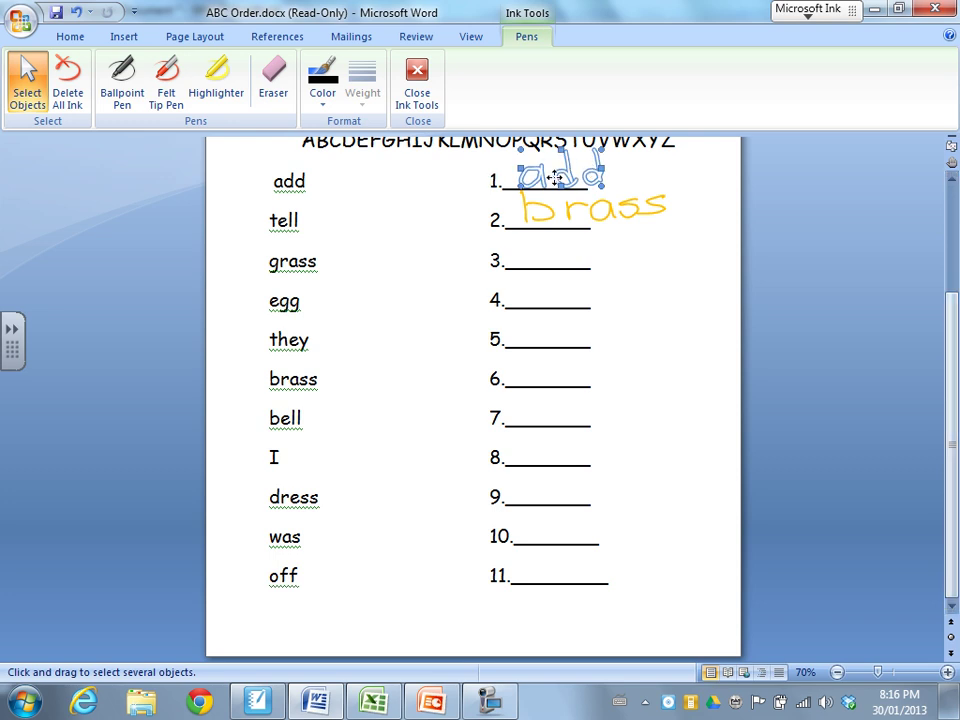
pyautogui.moveTo(561, 171)
pyautogui.mouseDown()
pyautogui.moveTo(577, 180)
pyautogui.moveTo(568, 218)
pyautogui.moveTo(568, 180)
pyautogui.mouseUp()
pyautogui.click(596, 214)
pyautogui.click(662, 212)
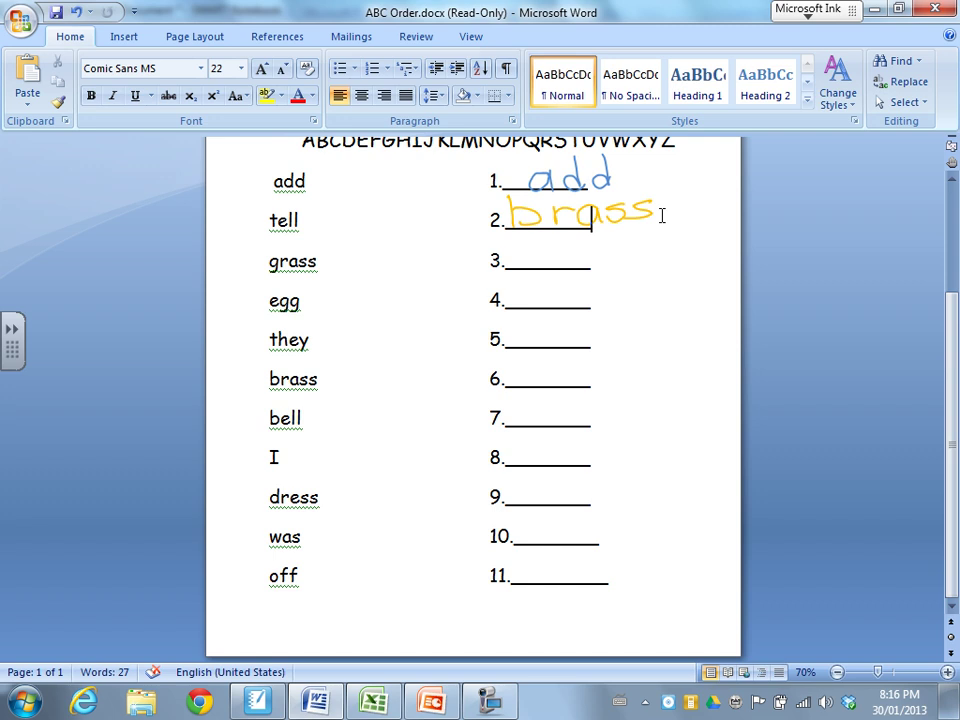
pyautogui.scroll(4, 662, 215)
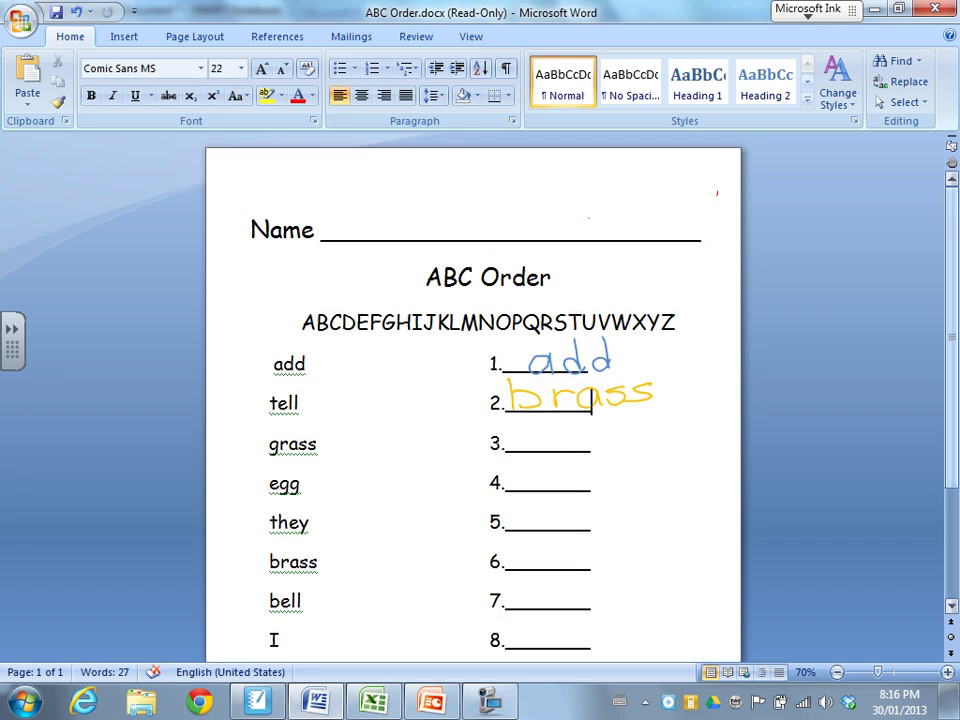
# Try to handwrite on the worksheet's Name line with the SMART floating pen
pyautogui.click(8, 304)
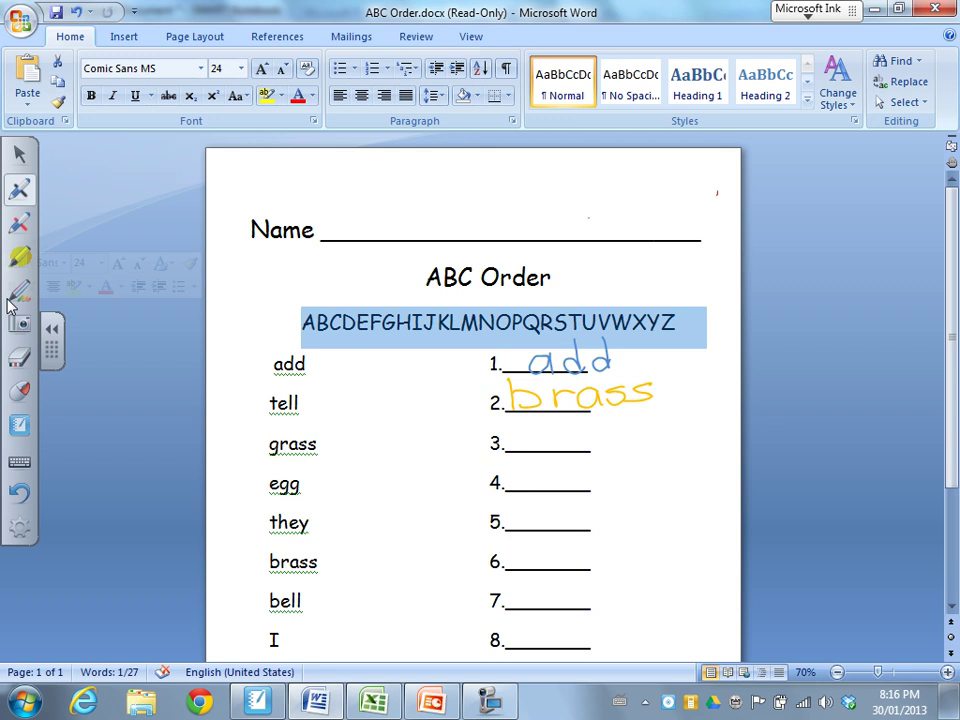
pyautogui.click(368, 222)
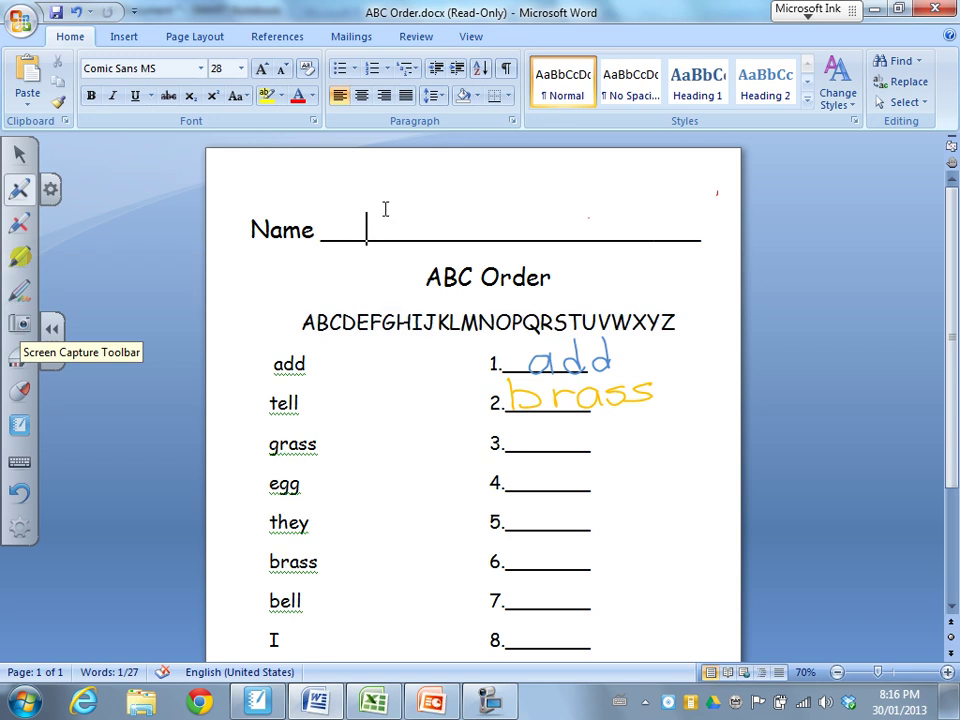
pyautogui.moveTo(384, 214); pyautogui.dragTo(343, 241)
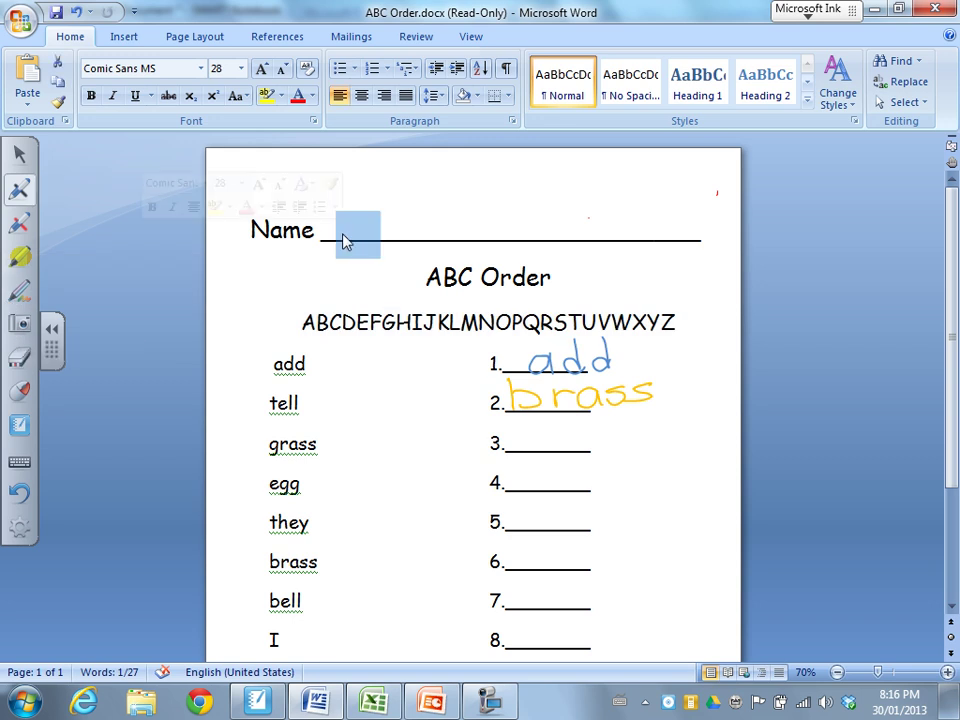
pyautogui.moveTo(398, 206); pyautogui.dragTo(446, 211)
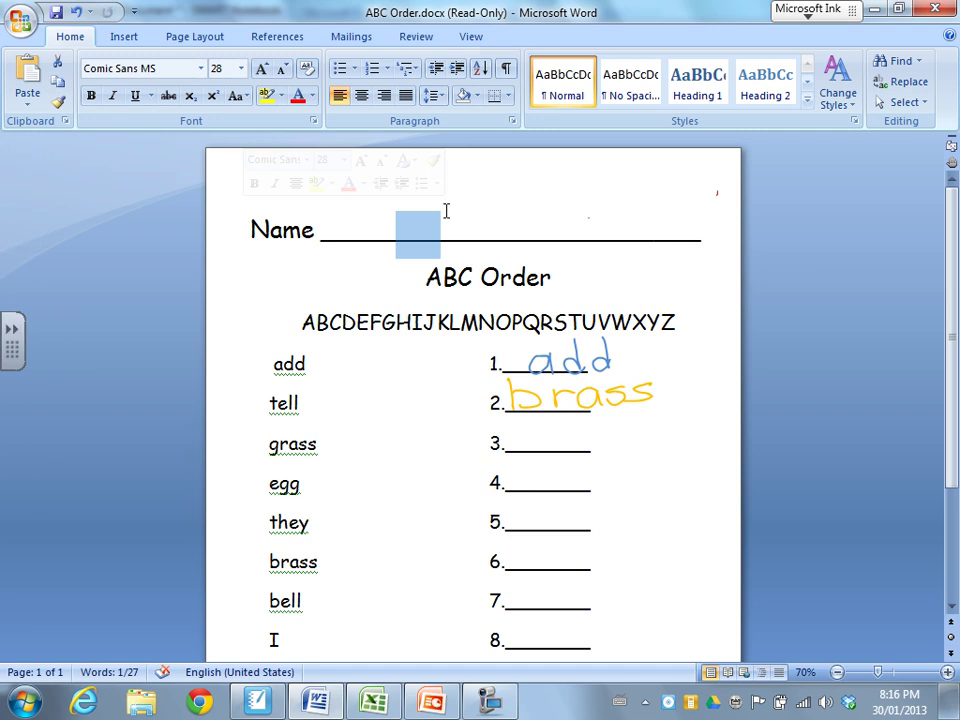
# Switch to Ink Aware Excel.xls in Microsoft Excel and handwrite "1,000" in red ink below the table, across columns E to G
pyautogui.click(374, 701)
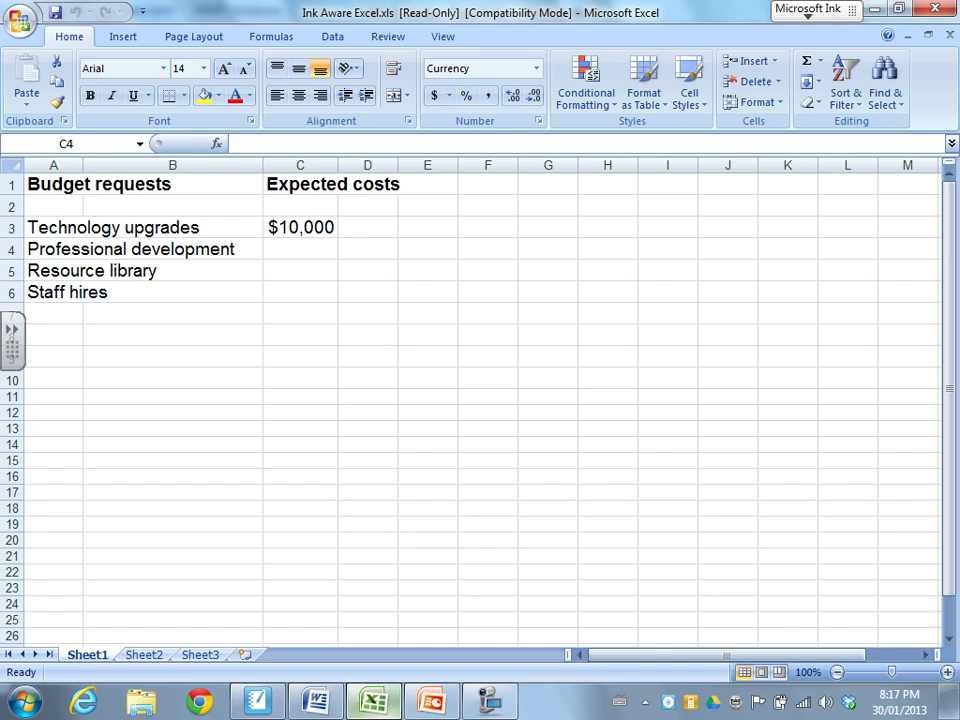
pyautogui.click(12, 330)
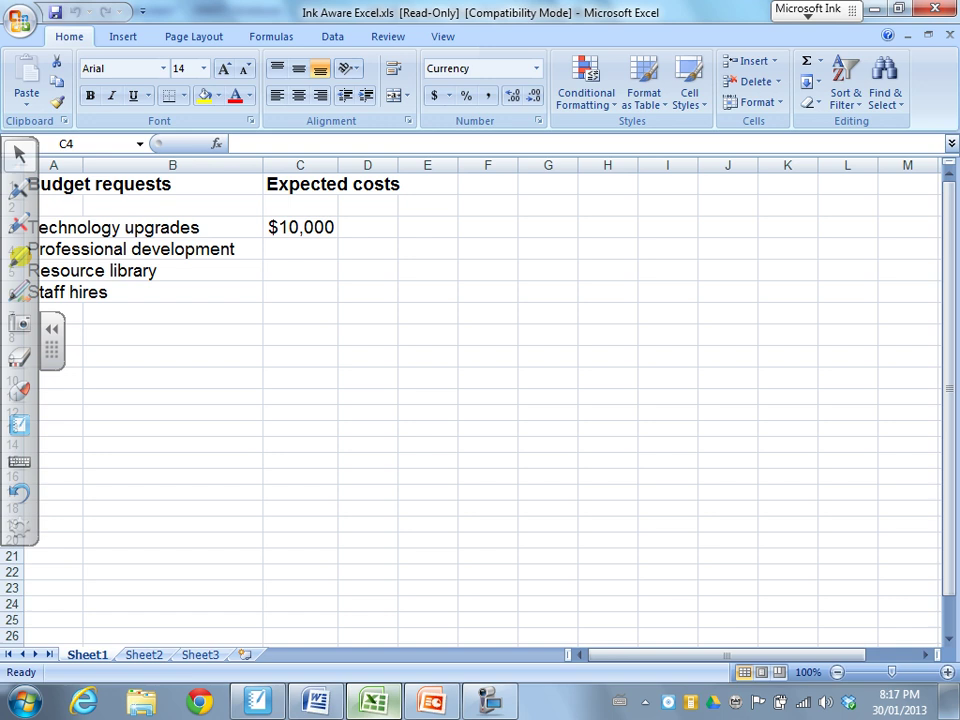
pyautogui.click(19, 189)
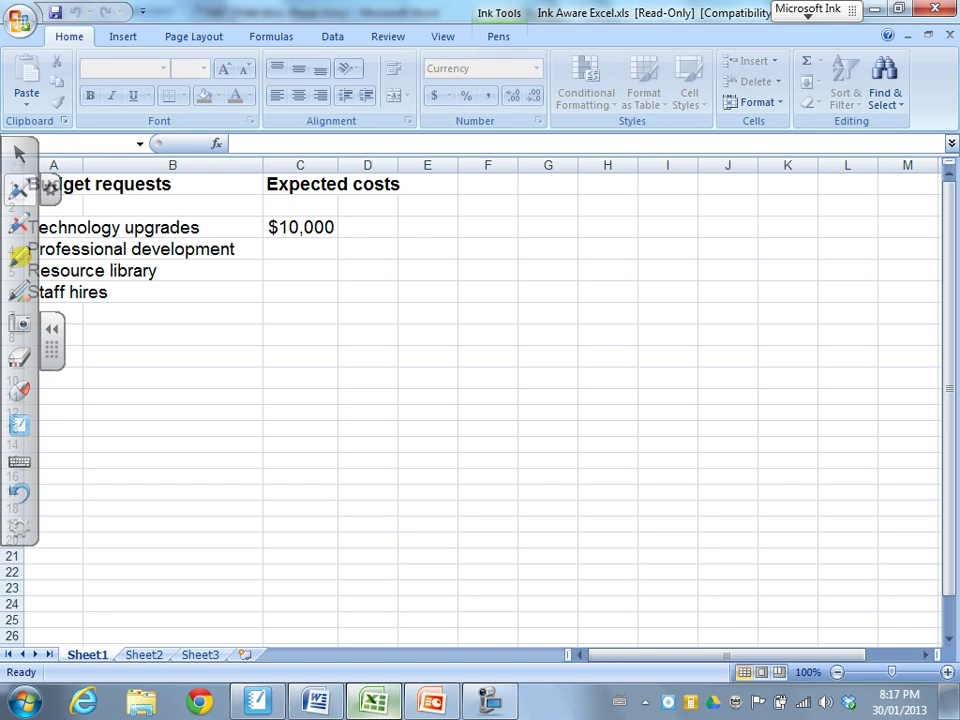
pyautogui.moveTo(448, 326); pyautogui.dragTo(454, 372)
pyautogui.moveTo(484, 325); pyautogui.dragTo(472, 374)
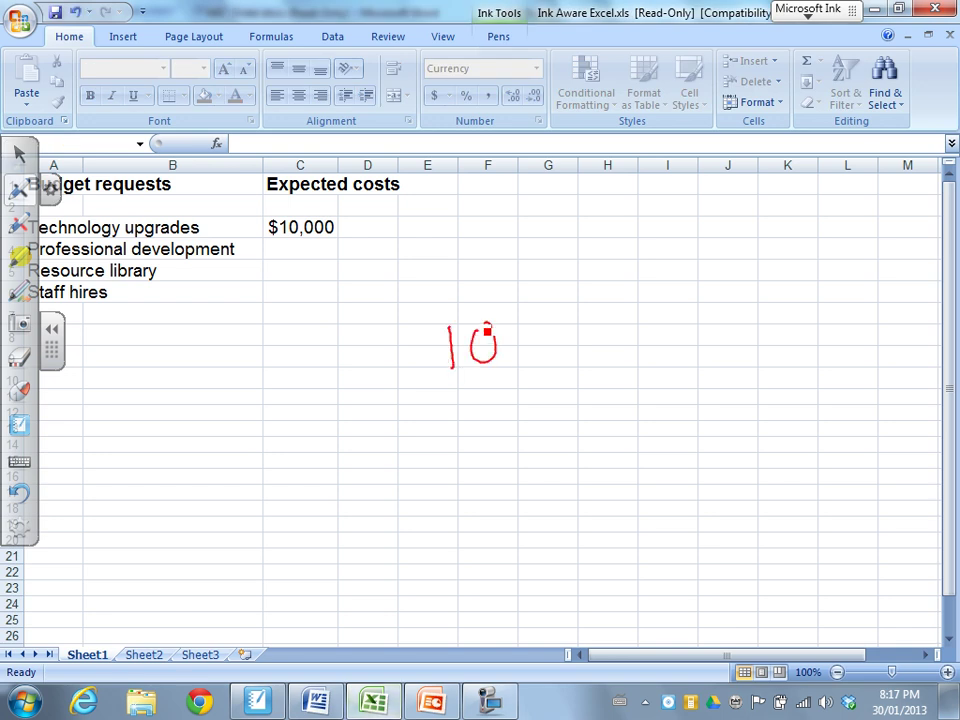
pyautogui.moveTo(538, 324)
pyautogui.mouseDown()
pyautogui.moveTo(540, 350)
pyautogui.moveTo(534, 322)
pyautogui.mouseUp()
pyautogui.moveTo(572, 322); pyautogui.dragTo(555, 320)
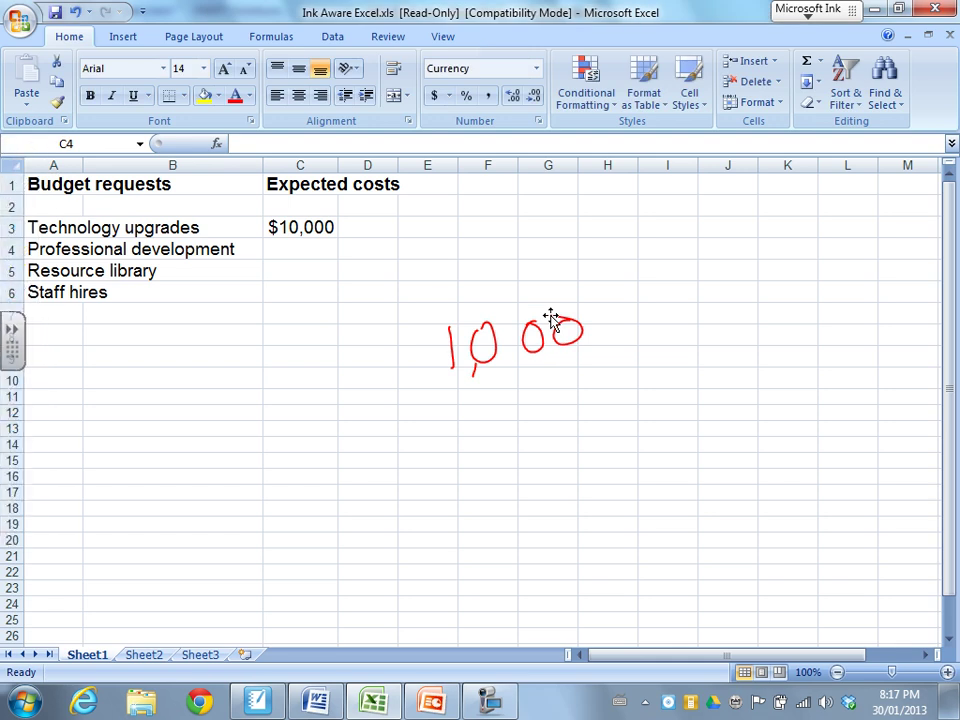
# Move both parts of the handwritten "1,000" to the Expected costs column beside Professional development
pyautogui.moveTo(505, 358); pyautogui.dragTo(381, 328)
pyautogui.click(561, 332)
pyautogui.click(497, 358)
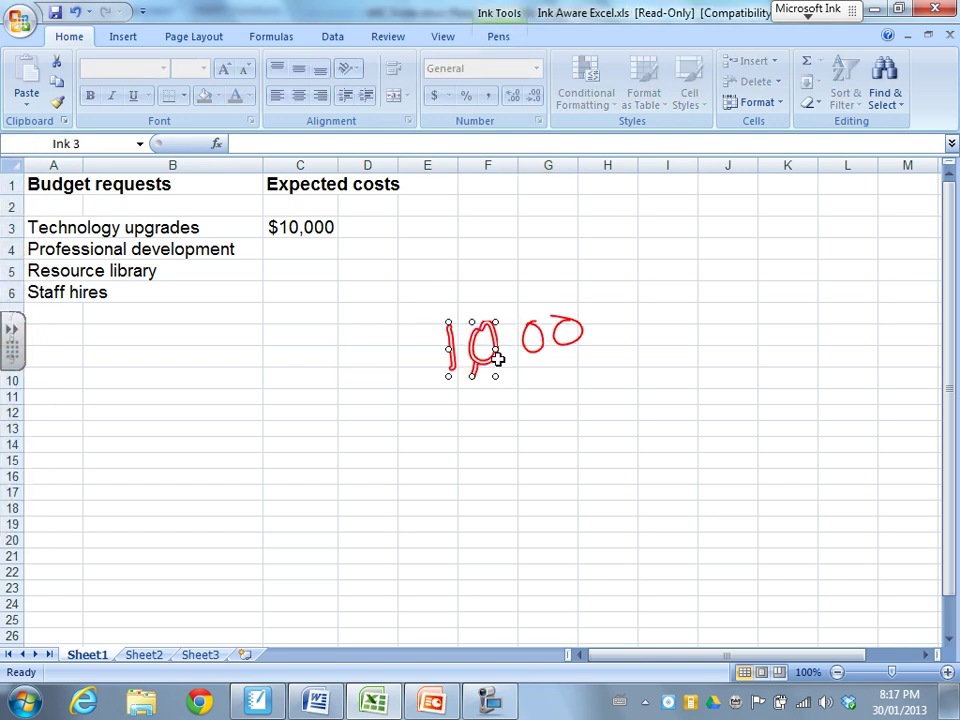
pyautogui.moveTo(497, 358); pyautogui.dragTo(312, 248)
pyautogui.click(530, 332)
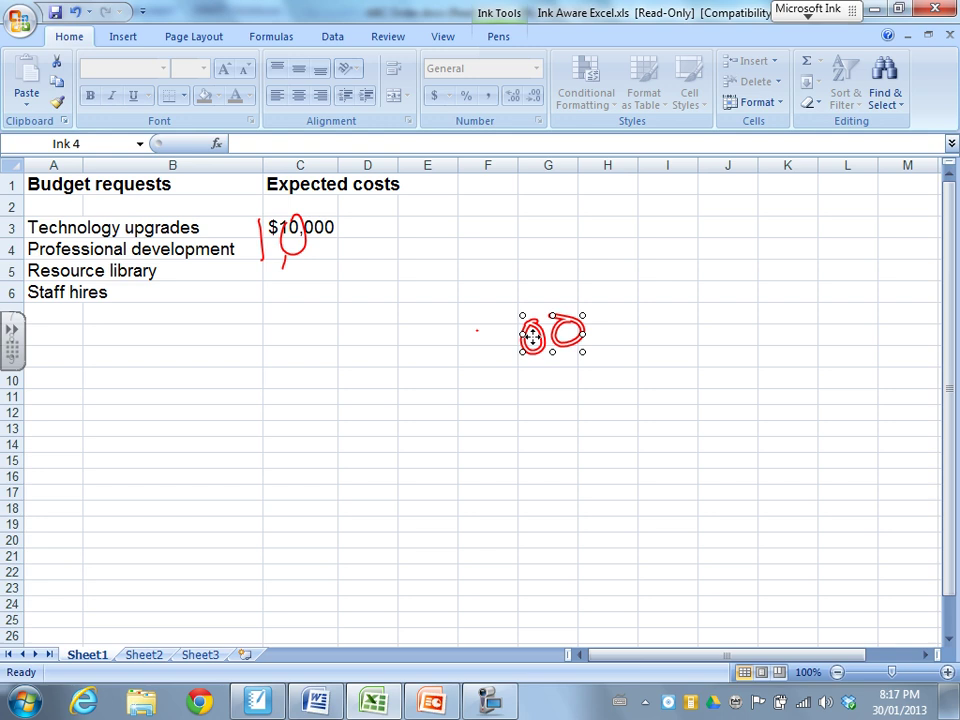
pyautogui.moveTo(530, 332)
pyautogui.mouseDown()
pyautogui.moveTo(316, 242)
pyautogui.moveTo(322, 250)
pyautogui.mouseUp()
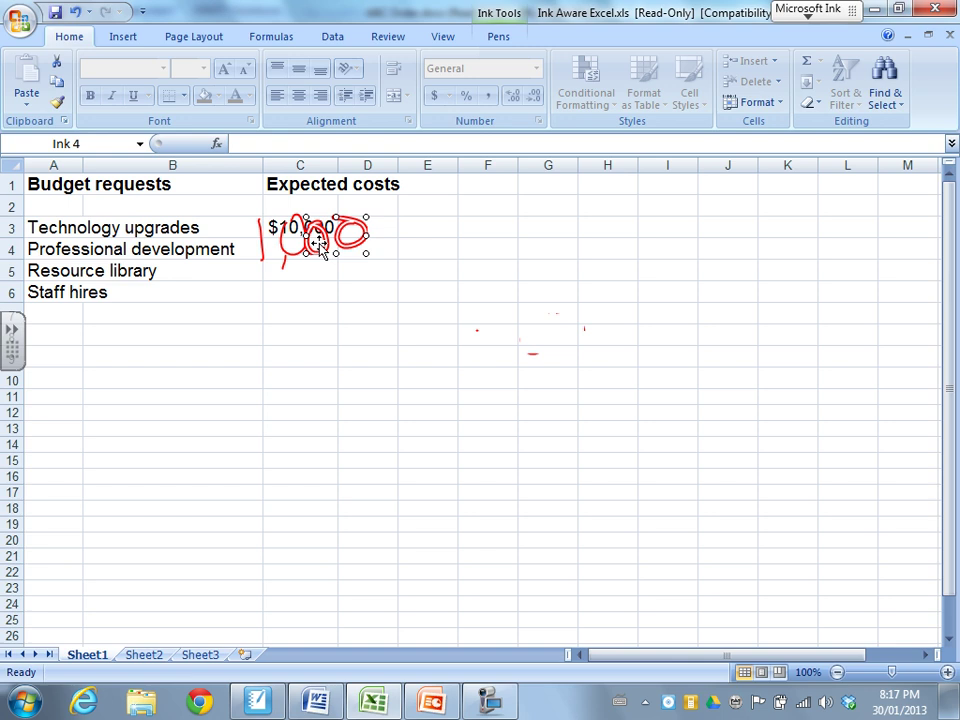
# Erase the handwritten "1,000" over the Expected costs column and return to object selection
pyautogui.click(498, 36)
pyautogui.click(272, 80)
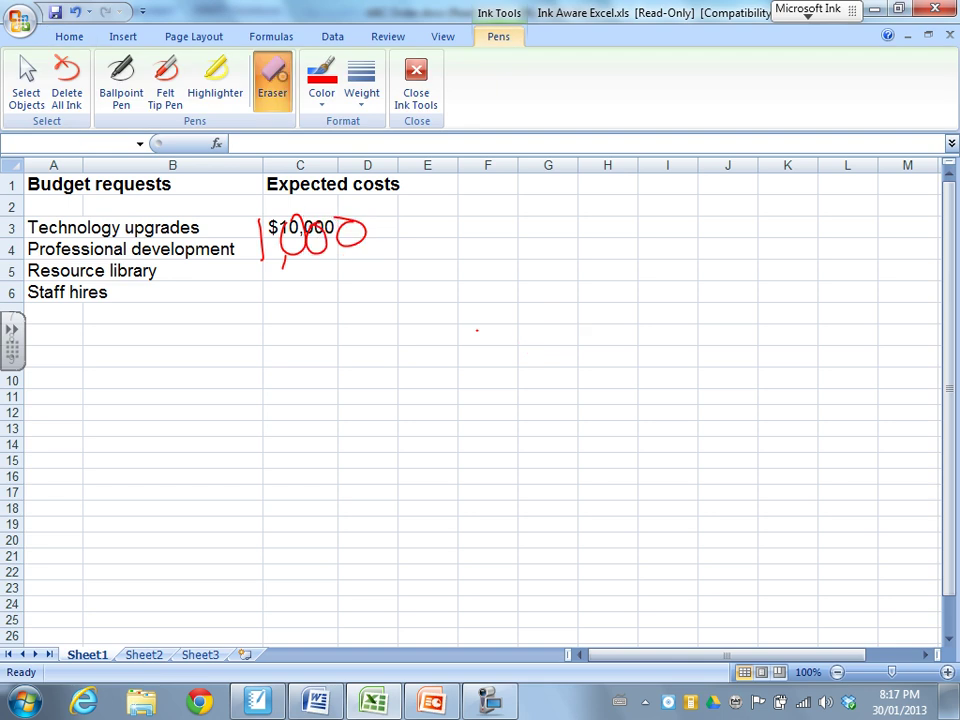
pyautogui.moveTo(345, 232)
pyautogui.mouseDown()
pyautogui.moveTo(300, 233)
pyautogui.moveTo(296, 259)
pyautogui.mouseUp()
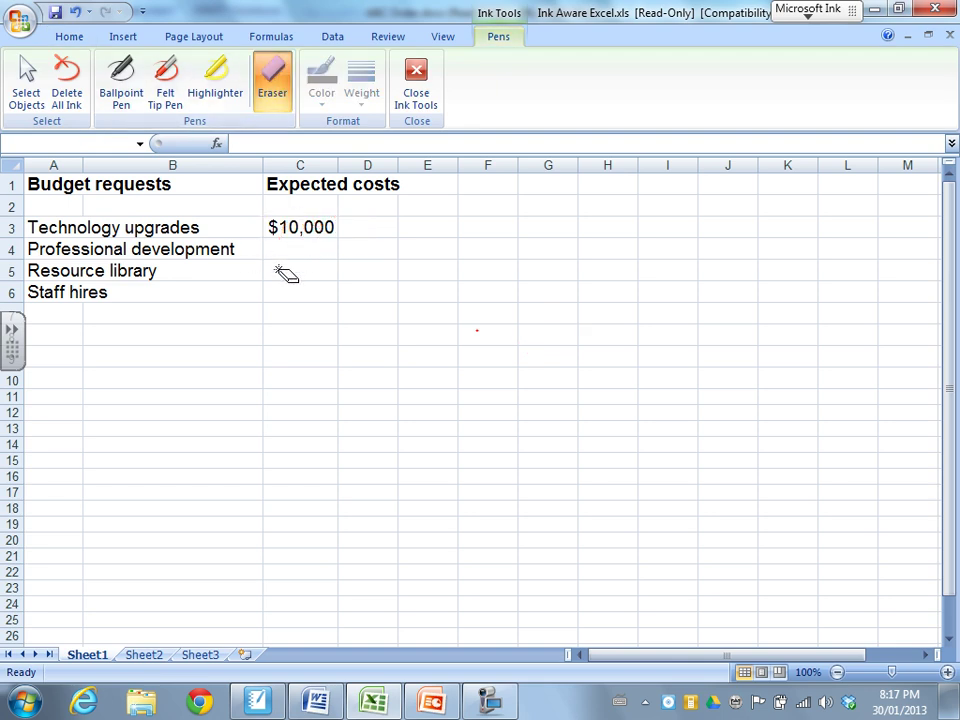
pyautogui.click(27, 80)
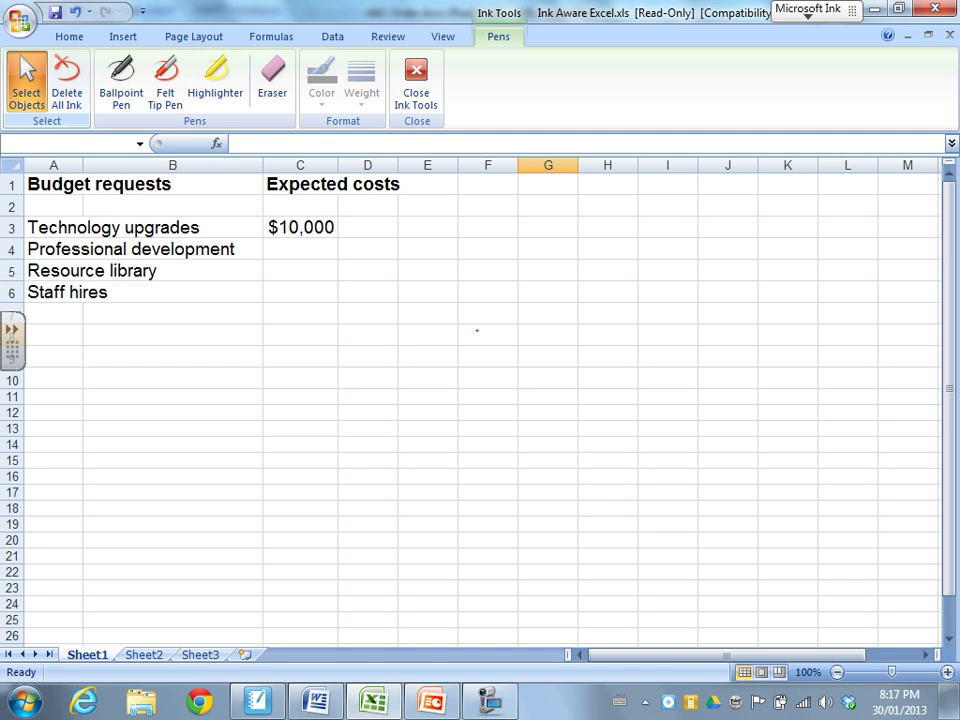
# Try to turn on SMART Ink with the black pen and draw a long curved stroke down from row 10 in column E
pyautogui.click(808, 10)
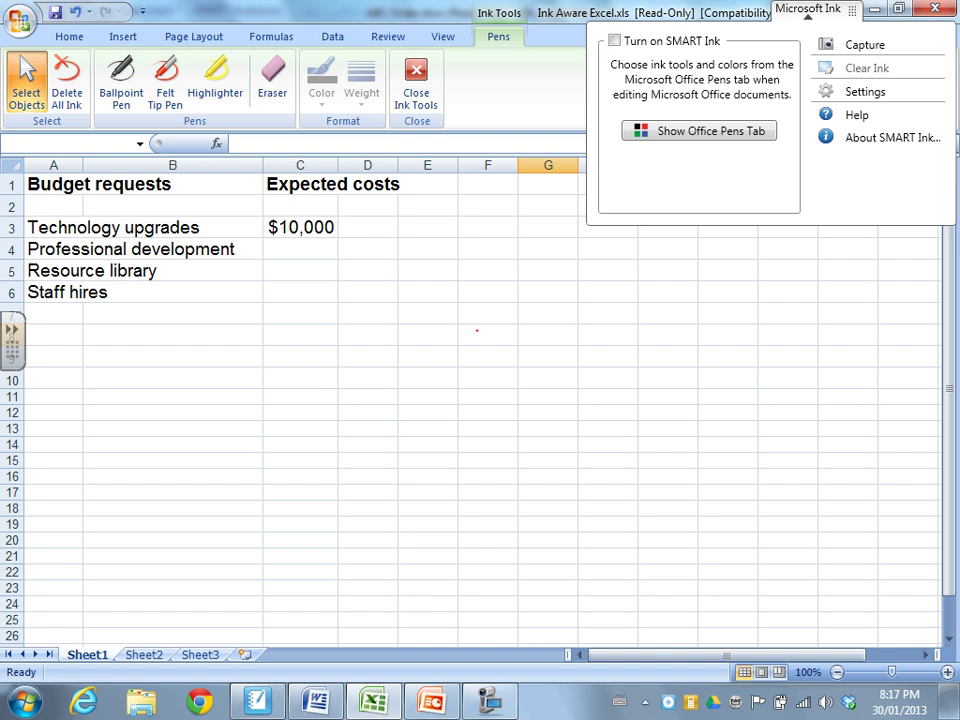
pyautogui.click(614, 41)
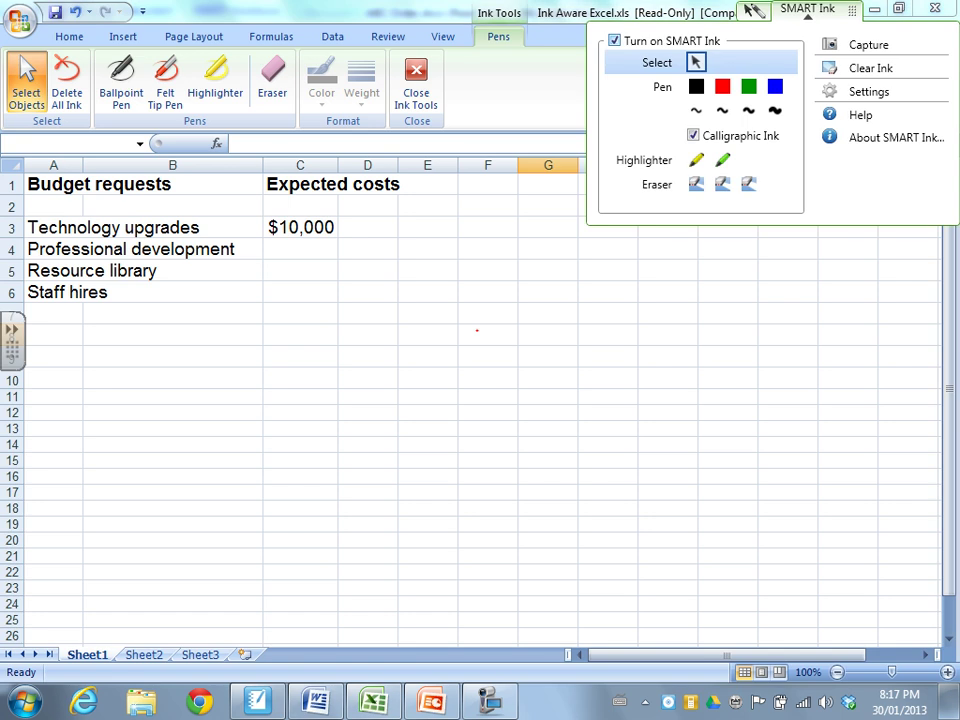
pyautogui.click(696, 86)
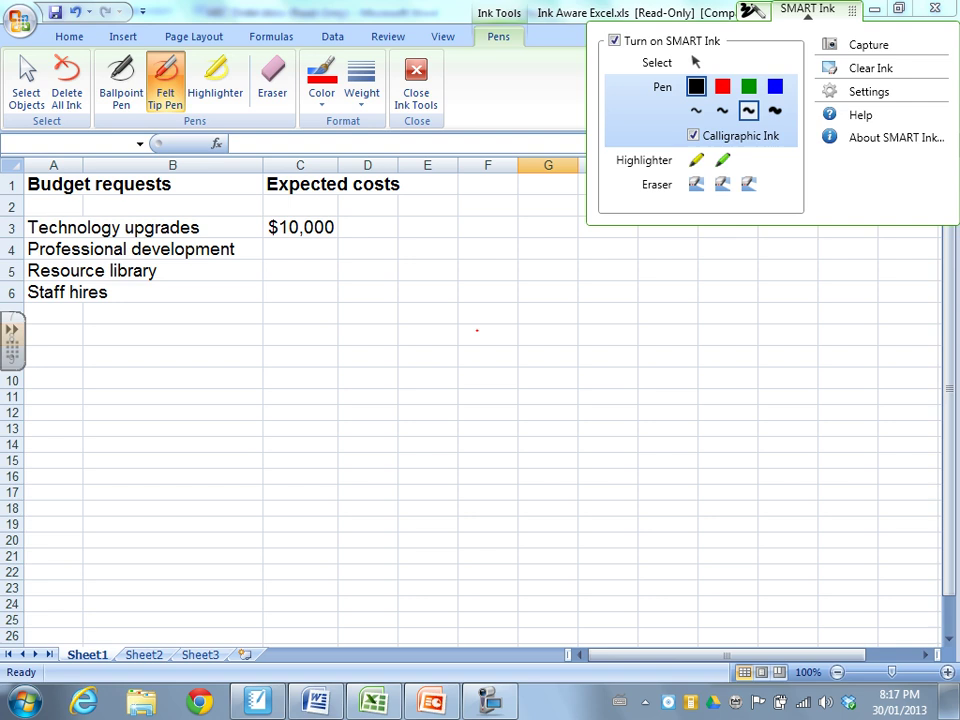
pyautogui.click(445, 368)
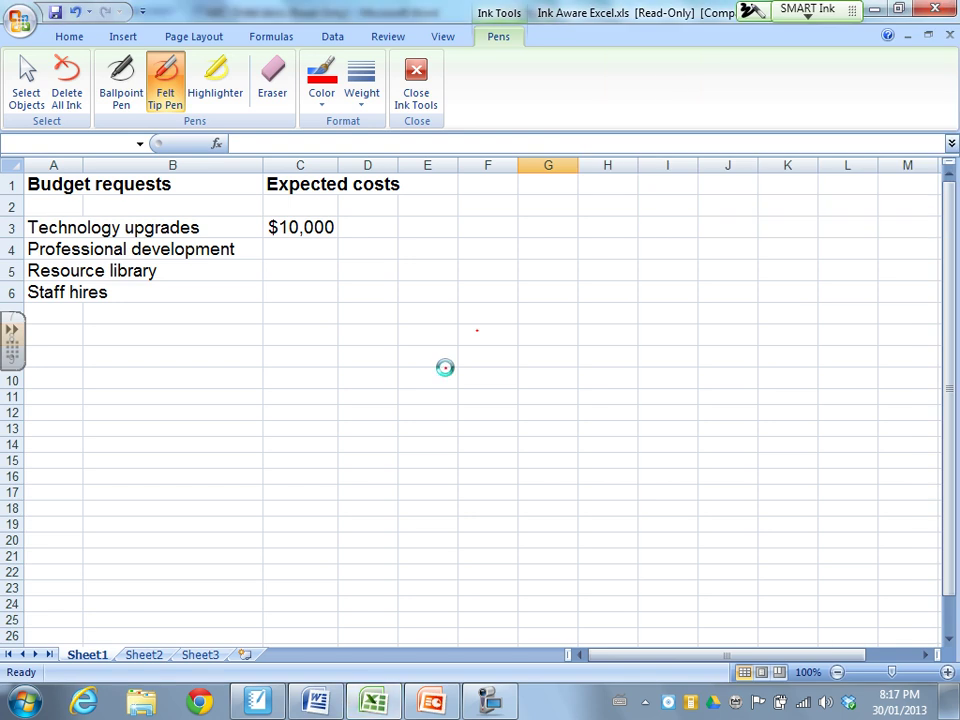
pyautogui.moveTo(445, 367)
pyautogui.mouseDown()
pyautogui.moveTo(437, 456)
pyautogui.moveTo(505, 645)
pyautogui.mouseUp()
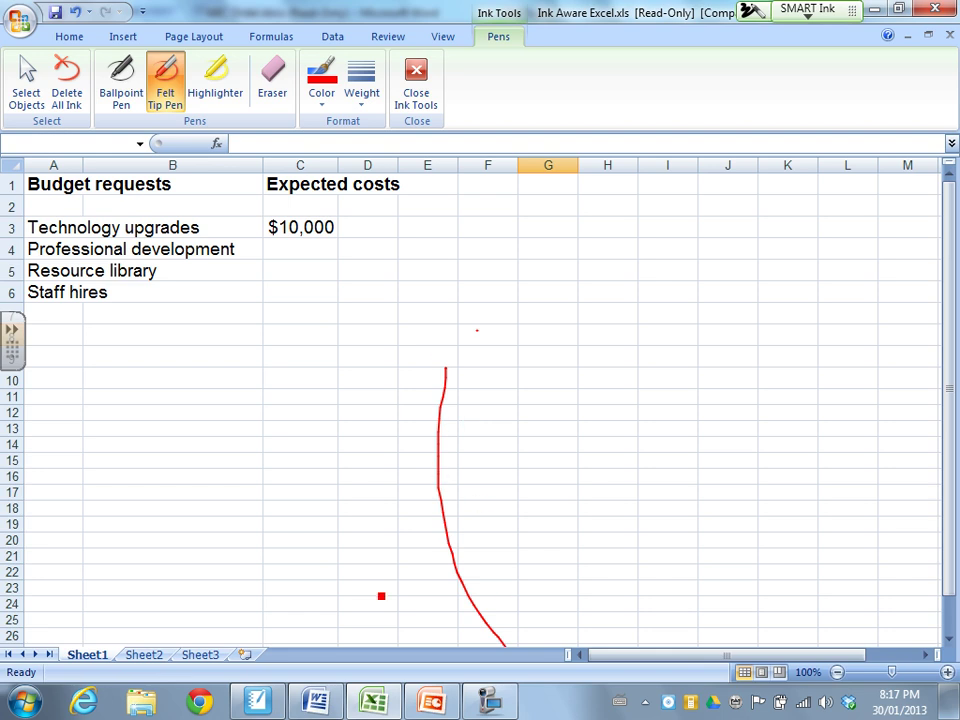
pyautogui.click(490, 700)
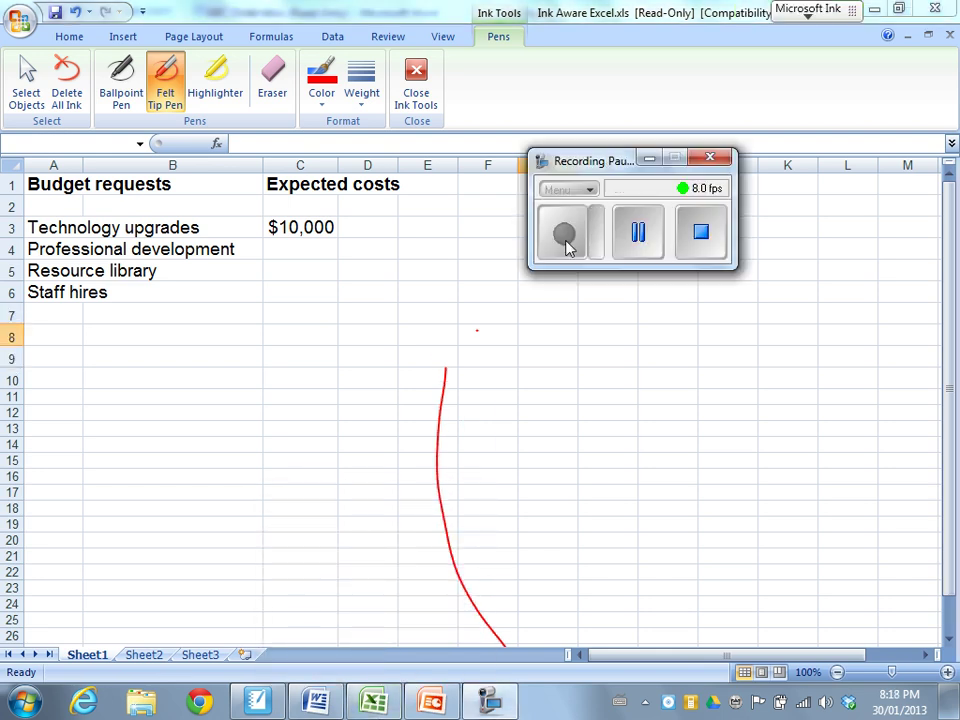
pyautogui.click(565, 240)
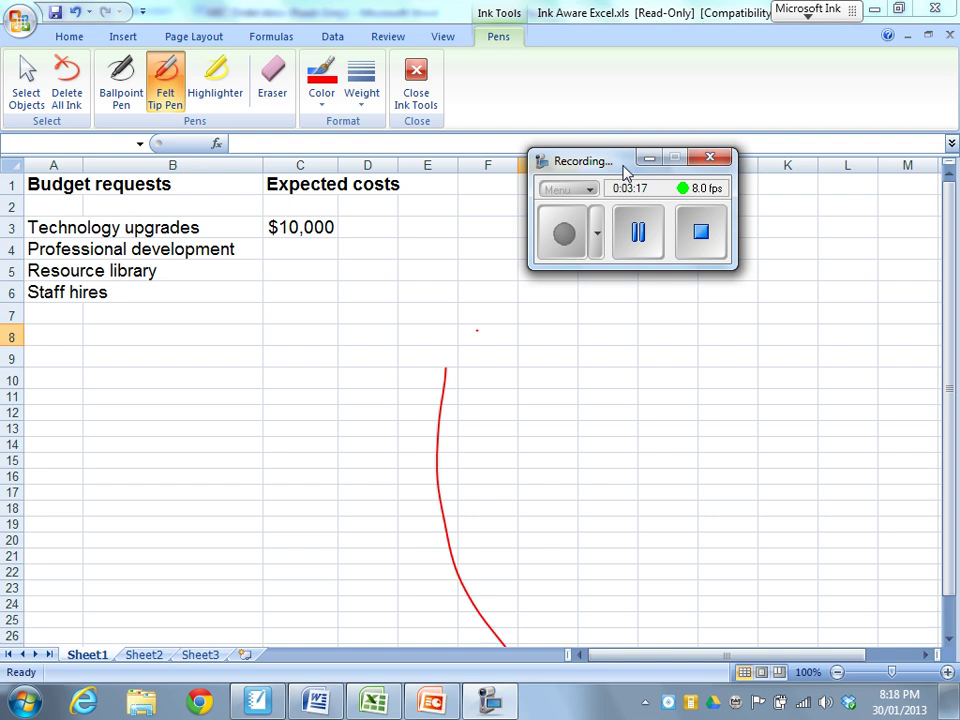
pyautogui.click(648, 160)
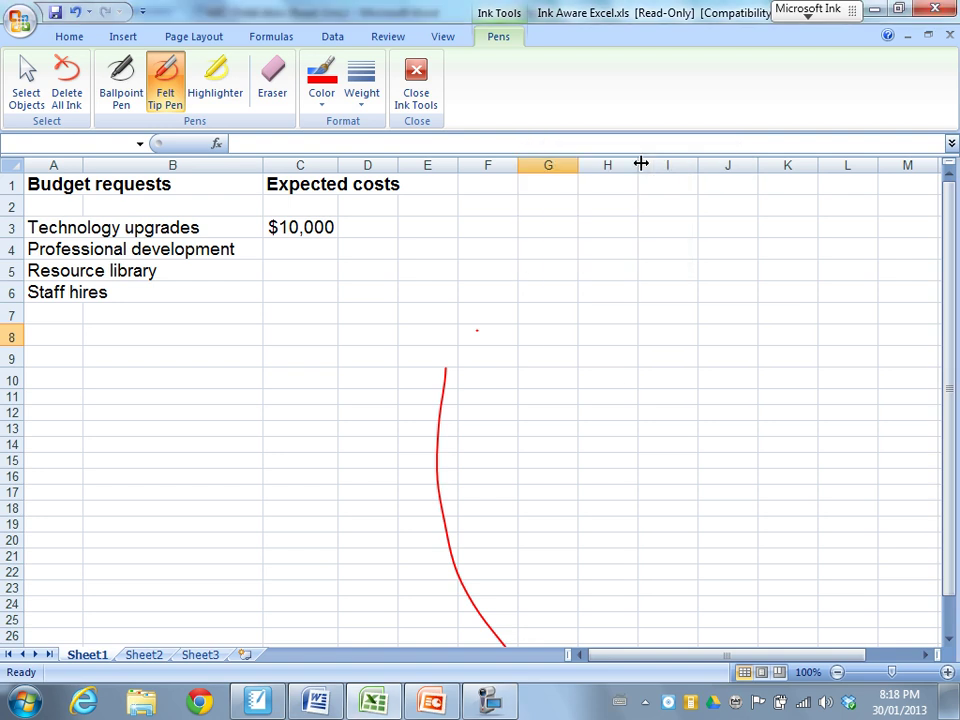
# Erase the red ink dot in column F and the long red curve below the table
pyautogui.click(274, 75)
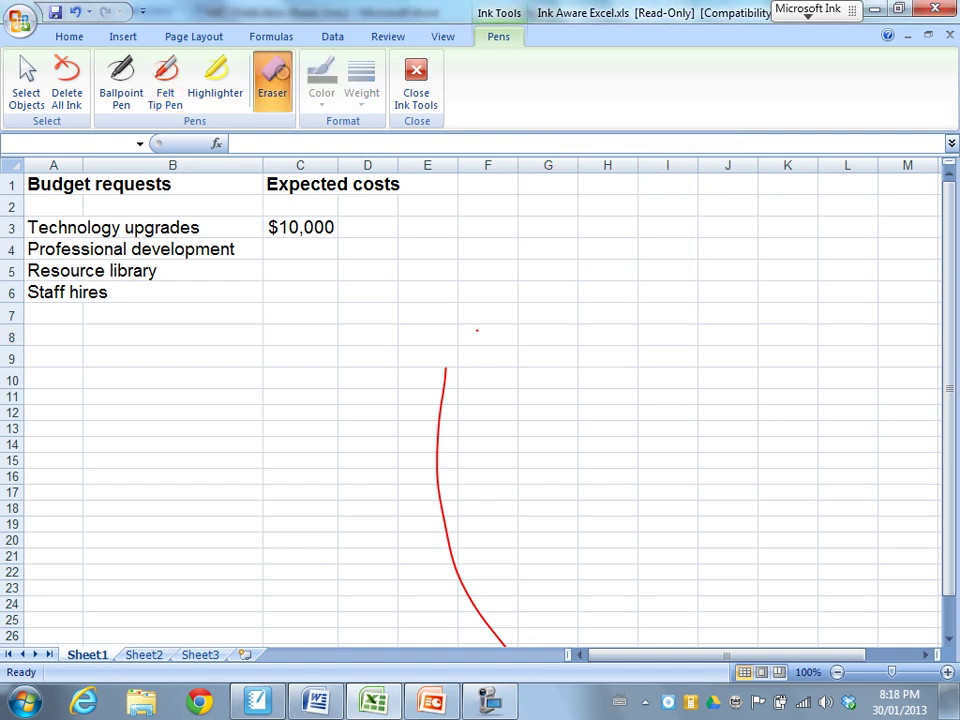
pyautogui.moveTo(476, 326); pyautogui.dragTo(446, 344)
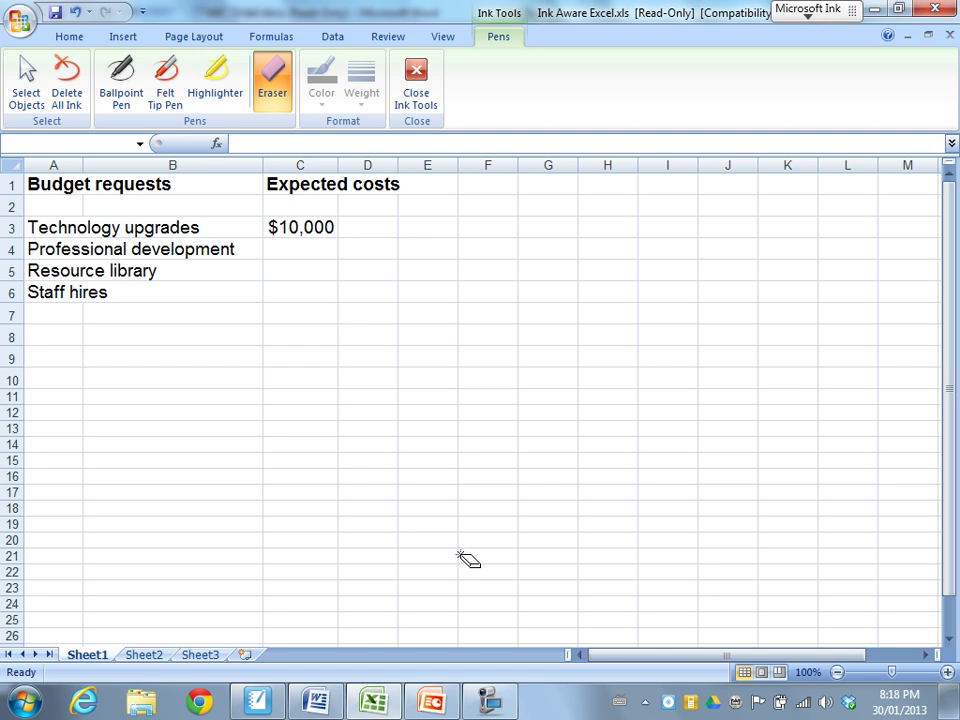
pyautogui.press('Escape')
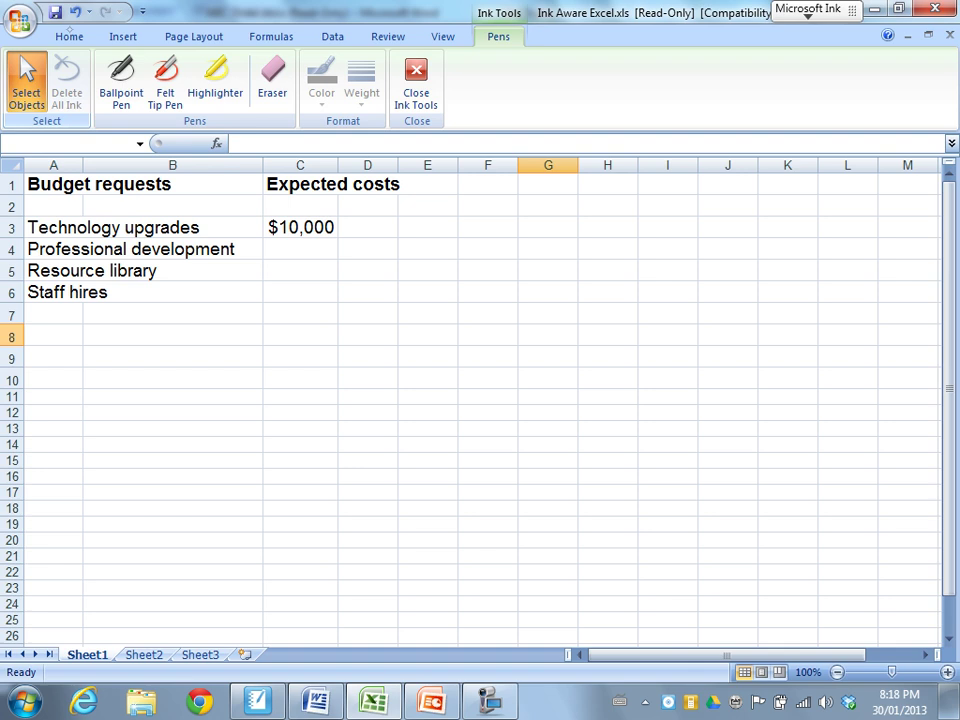
# Leave the Office pen tools and turn on SMART Ink for the budget workbook
pyautogui.click(68, 36)
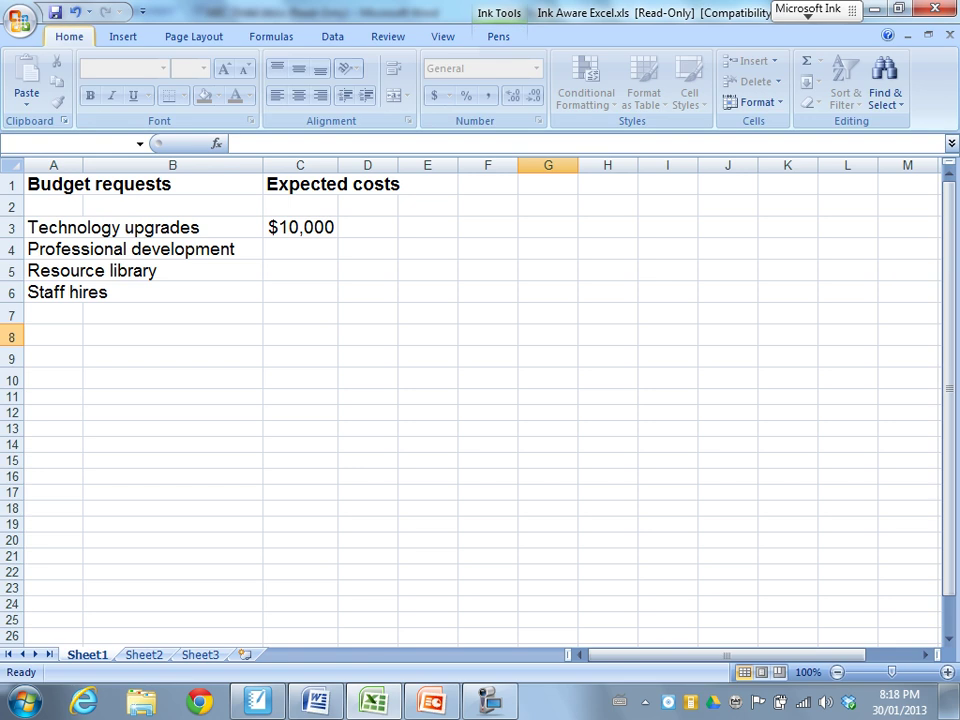
pyautogui.click(808, 14)
pyautogui.click(808, 12)
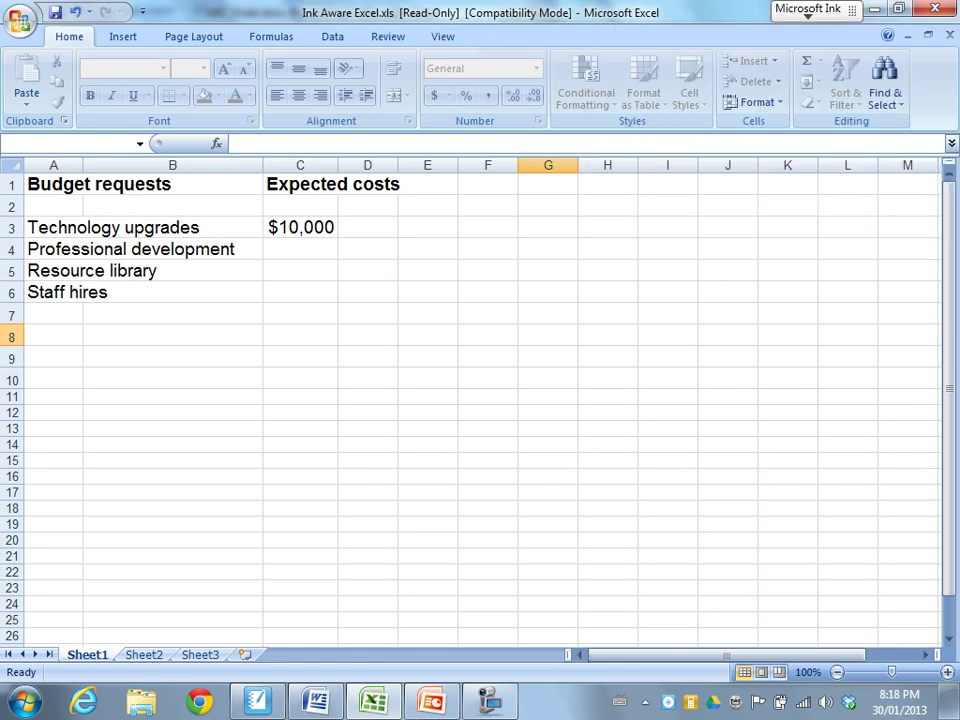
pyautogui.click(808, 12)
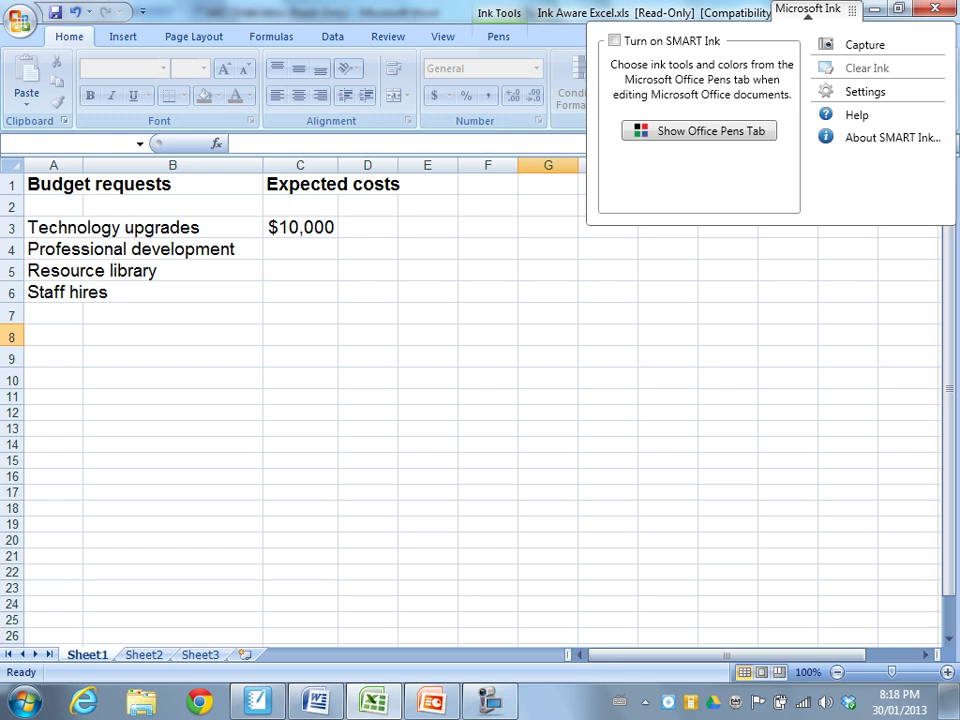
pyautogui.click(808, 12)
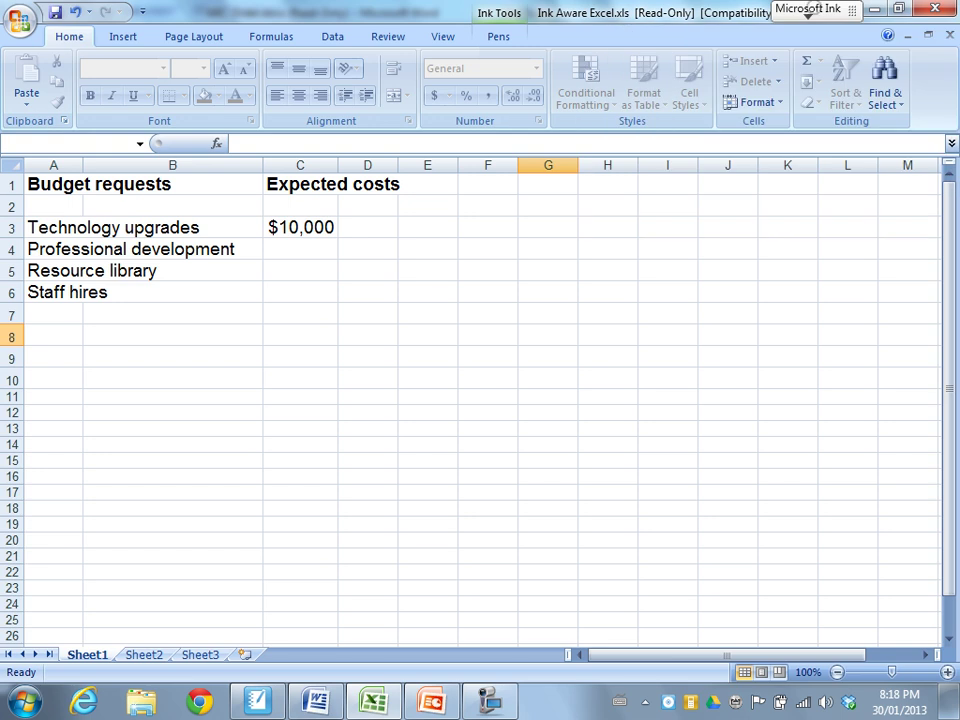
pyautogui.click(808, 12)
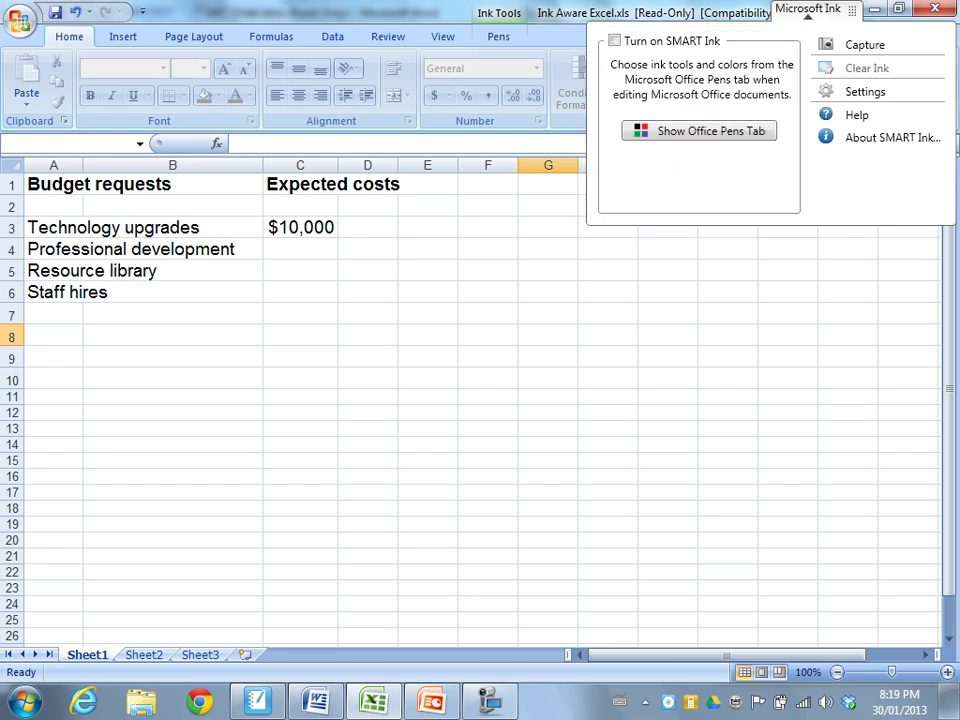
pyautogui.click(614, 40)
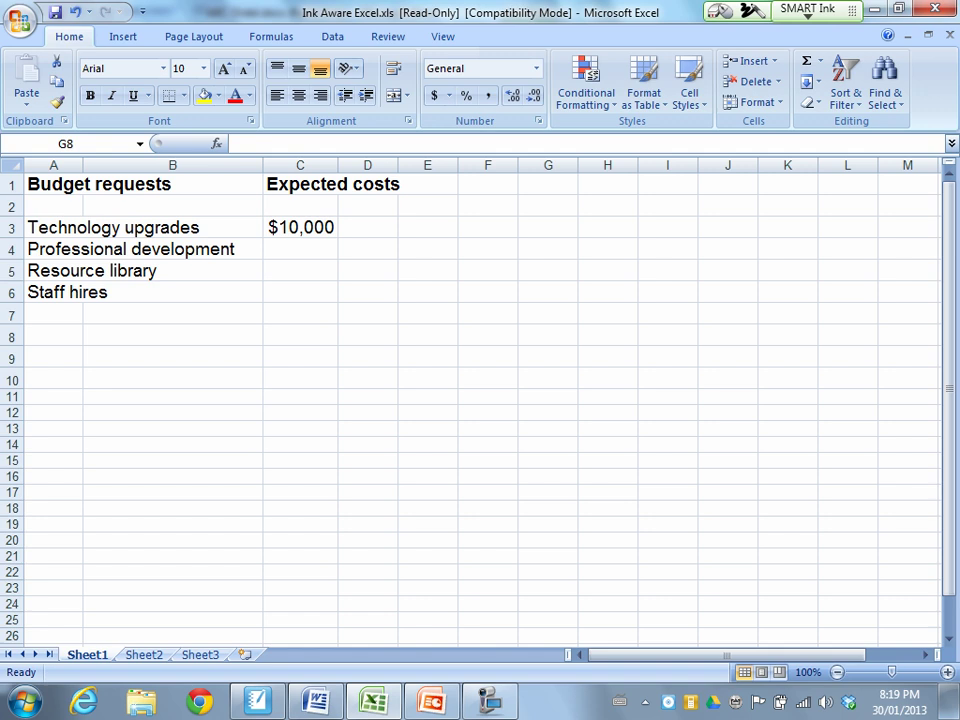
# Handwrite "7000" with the black SMART Ink pen beside the table, across columns E to H
pyautogui.click(808, 12)
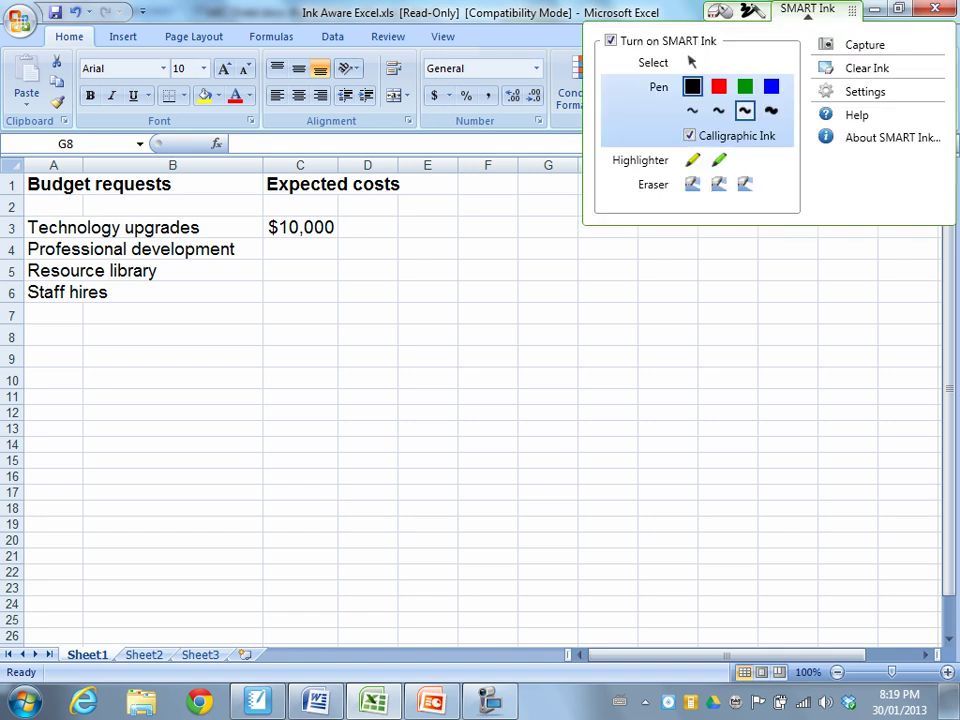
pyautogui.click(692, 86)
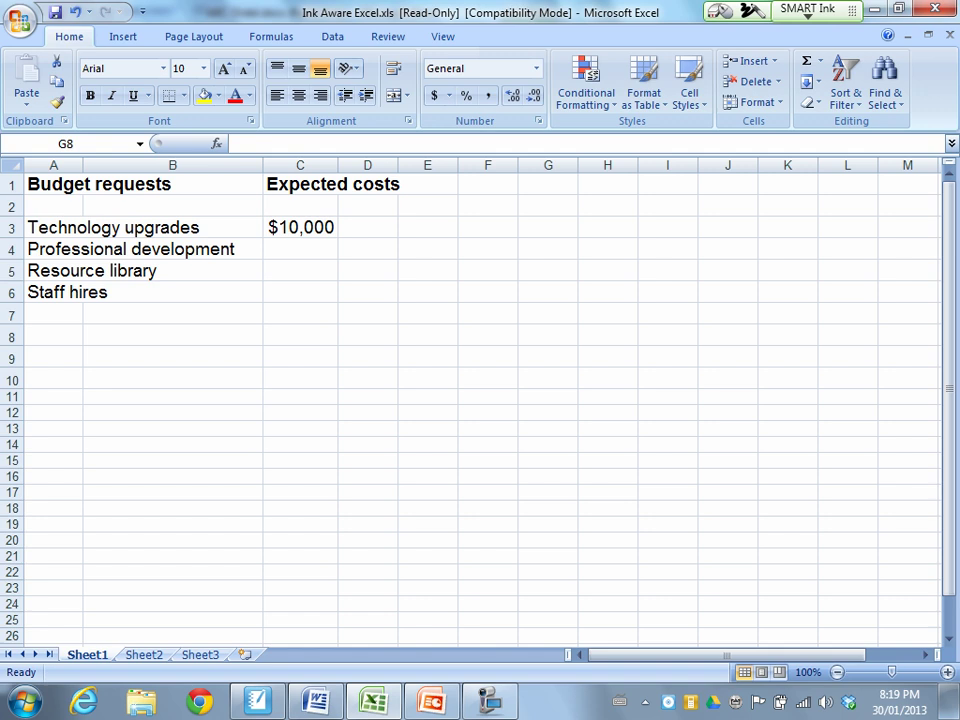
pyautogui.moveTo(441, 298); pyautogui.dragTo(460, 352)
pyautogui.moveTo(516, 290); pyautogui.dragTo(612, 294)
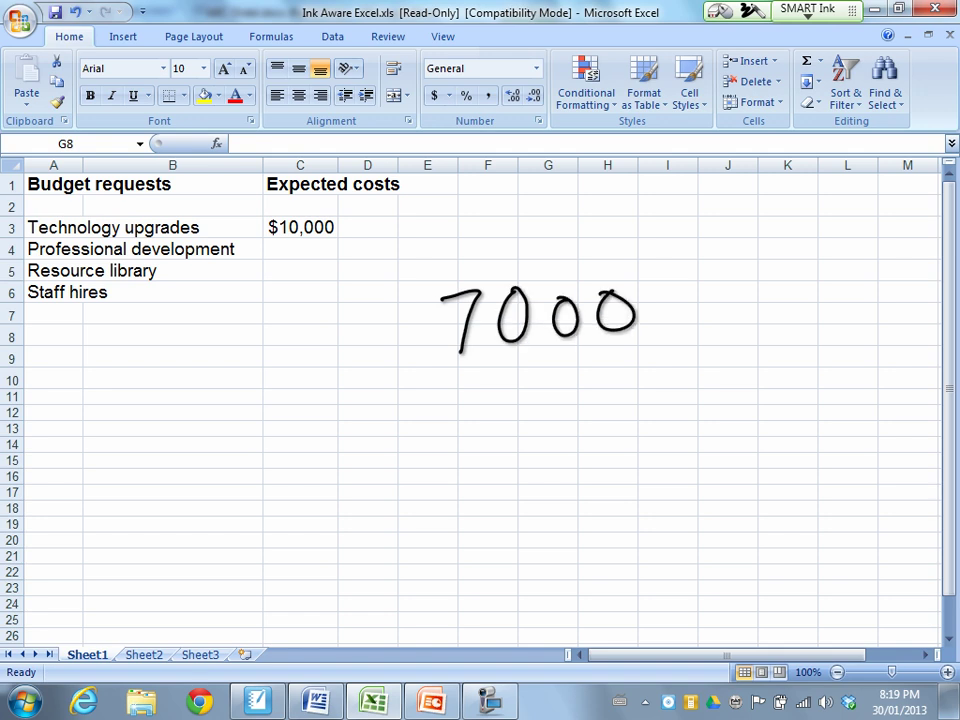
# Convert the handwritten "7000" to text and insert it in cell C4 as the Professional development cost
pyautogui.click(807, 11)
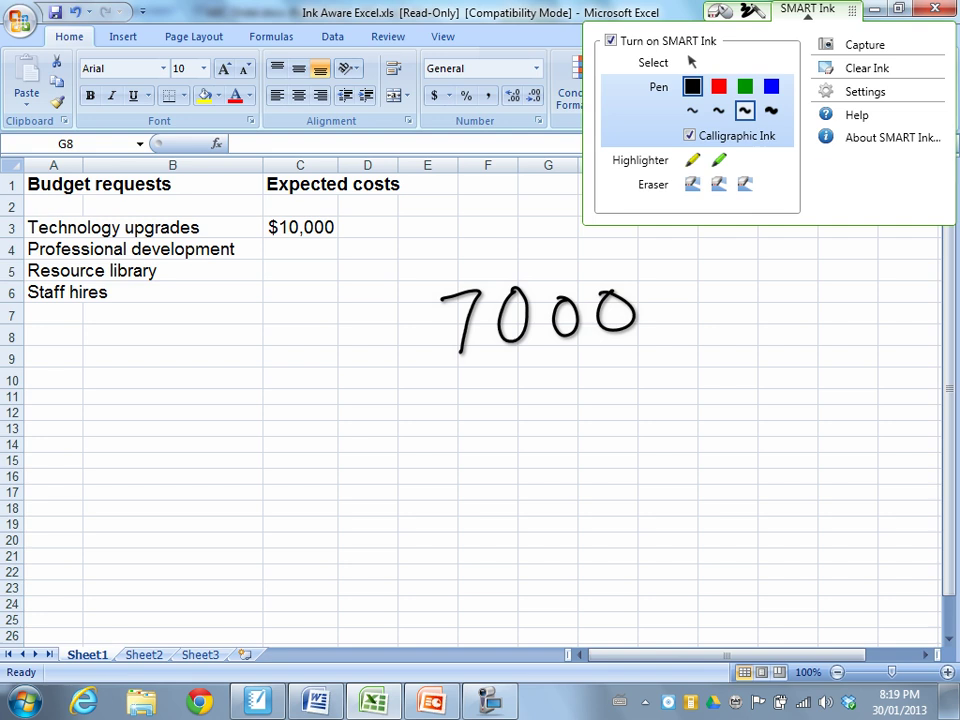
pyautogui.click(692, 62)
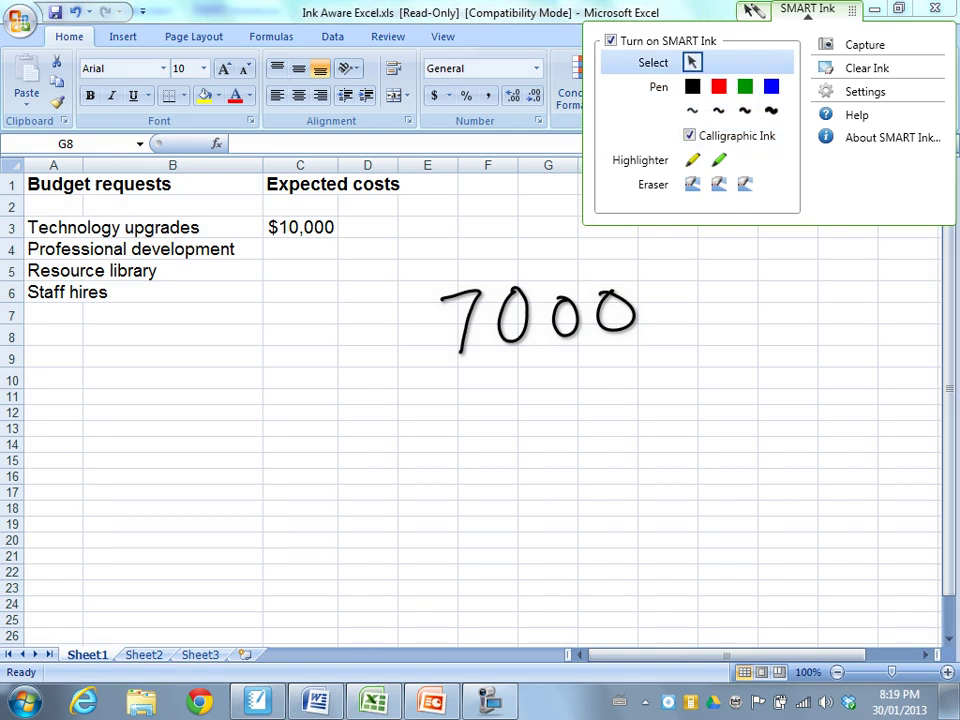
pyautogui.click(309, 250)
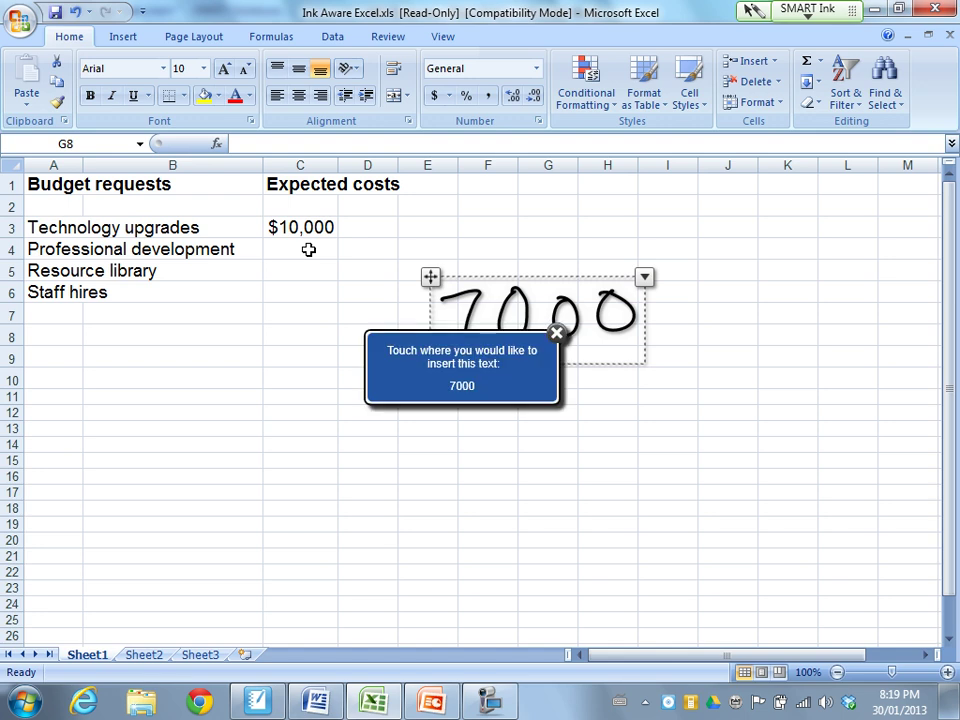
pyautogui.click(308, 249)
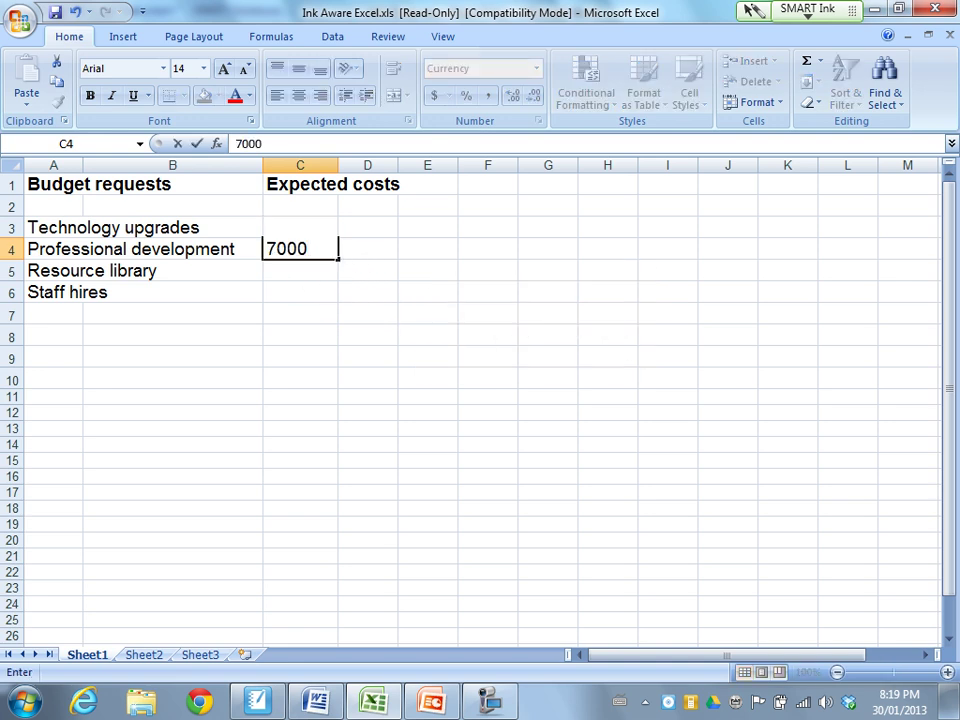
pyautogui.click(312, 330)
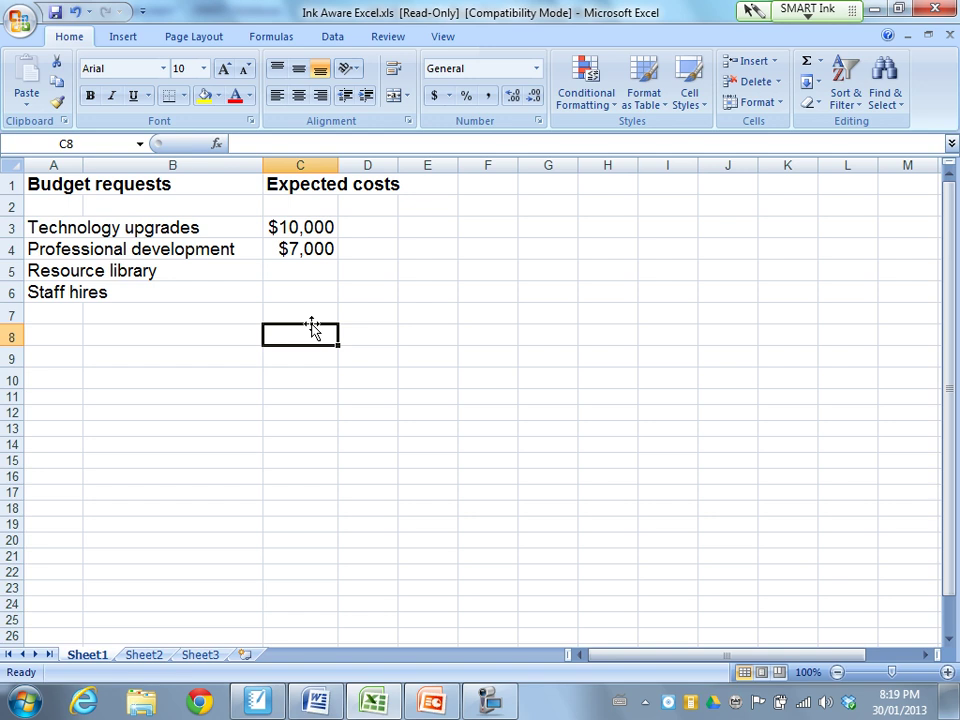
# Switch to the PowerPoint presentation and handwrite "notes" in red felt tip ink above the title on slide 1
pyautogui.click(432, 701)
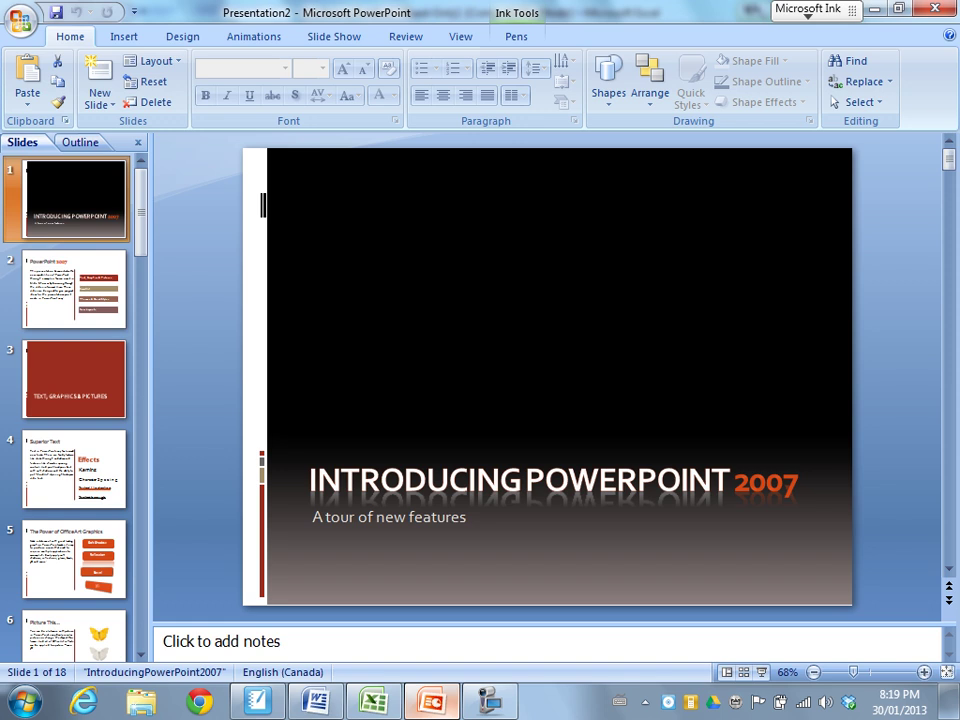
pyautogui.click(813, 10)
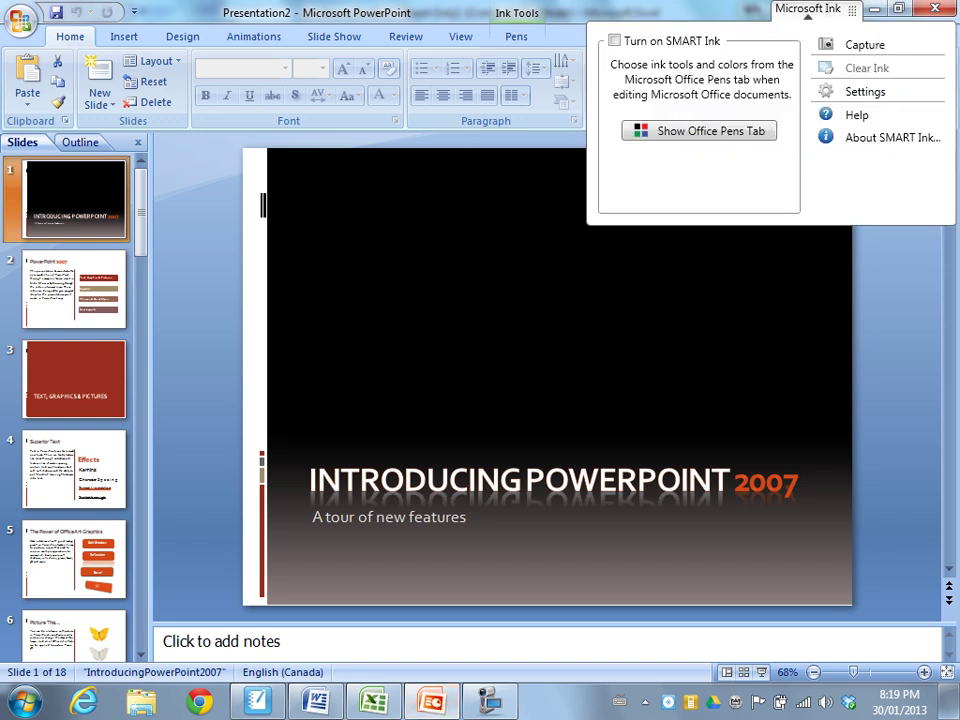
pyautogui.click(698, 131)
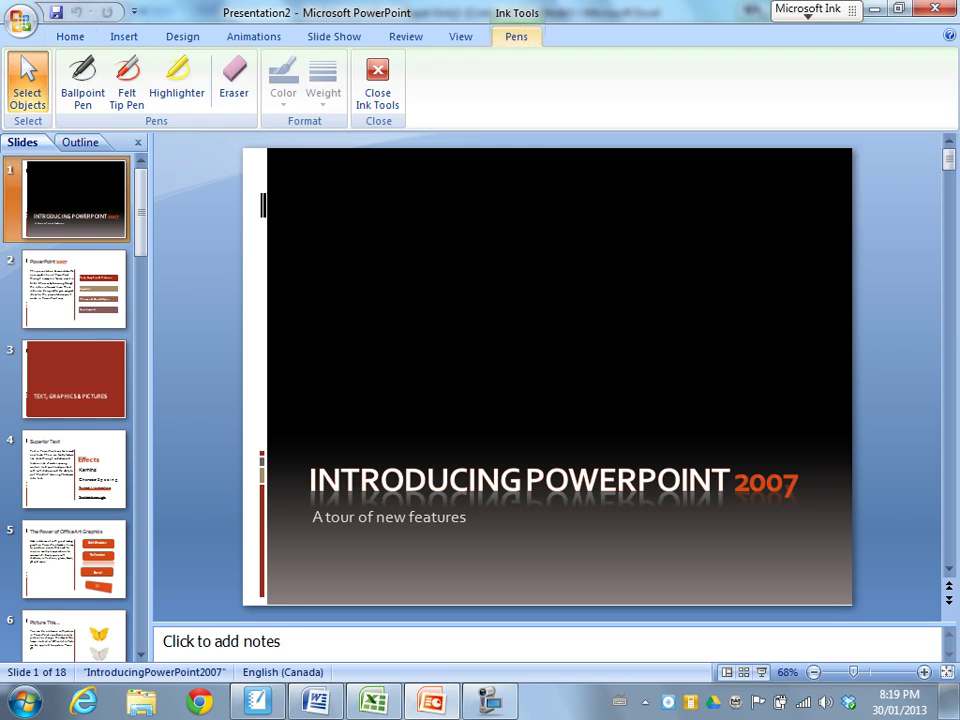
pyautogui.click(127, 85)
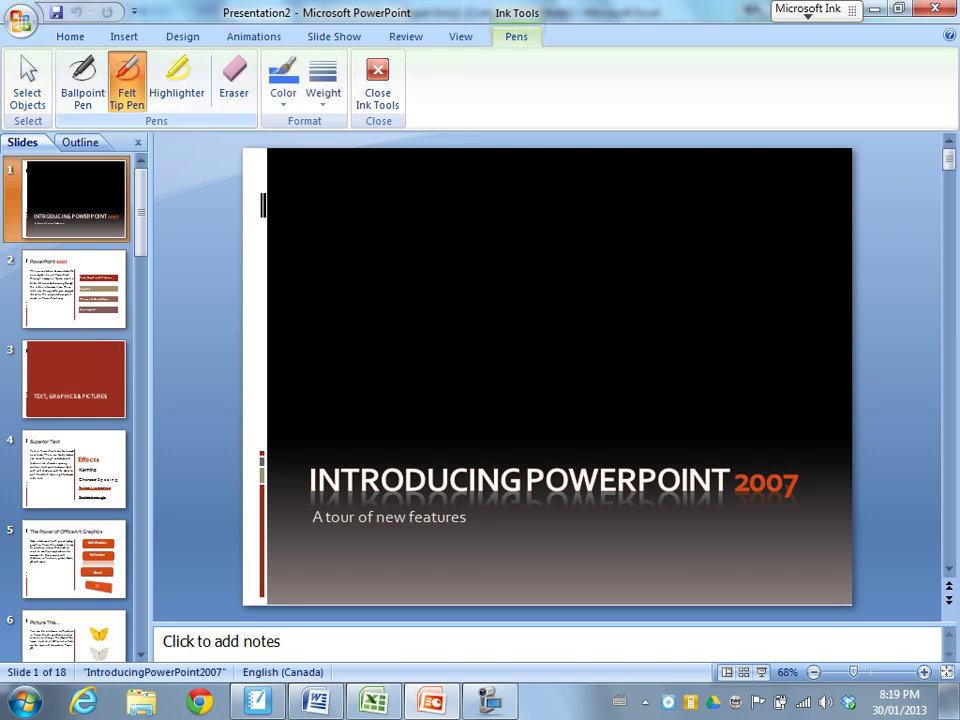
pyautogui.moveTo(471, 315)
pyautogui.mouseDown()
pyautogui.moveTo(466, 306)
pyautogui.moveTo(503, 342)
pyautogui.mouseUp()
pyautogui.moveTo(532, 316)
pyautogui.mouseDown()
pyautogui.moveTo(561, 304)
pyautogui.moveTo(615, 311)
pyautogui.moveTo(606, 313)
pyautogui.mouseUp()
# On slide 2, circle "2007" in red felt tip ink and highlight "Text, Graphics & Pictures" in yellow
pyautogui.scroll(-1, 606, 312)
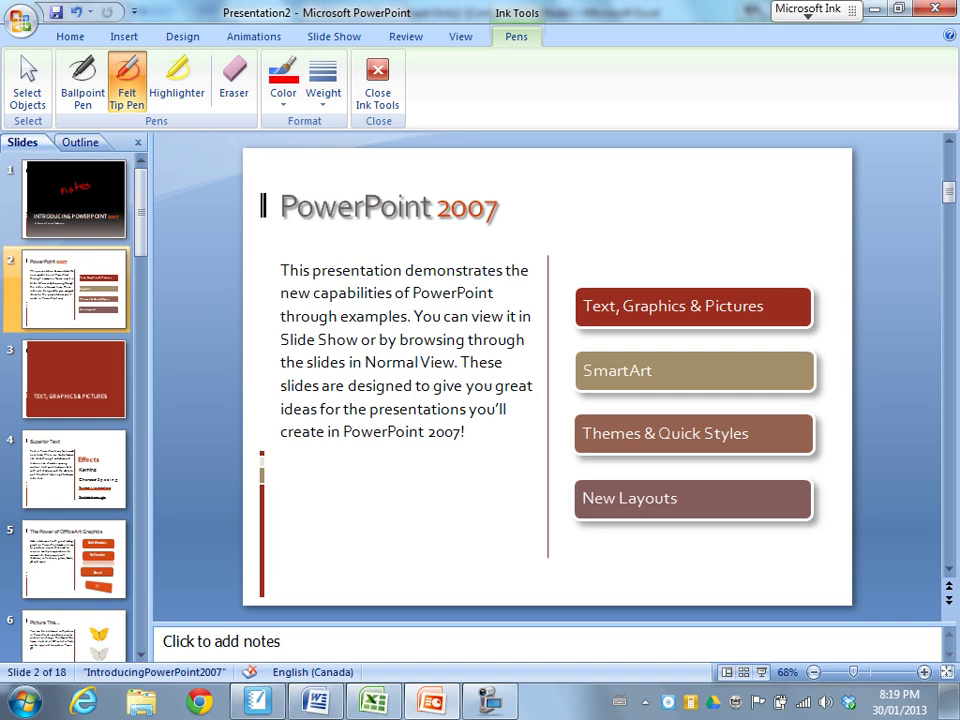
pyautogui.moveTo(522, 168)
pyautogui.mouseDown()
pyautogui.moveTo(440, 185)
pyautogui.moveTo(520, 158)
pyautogui.mouseUp()
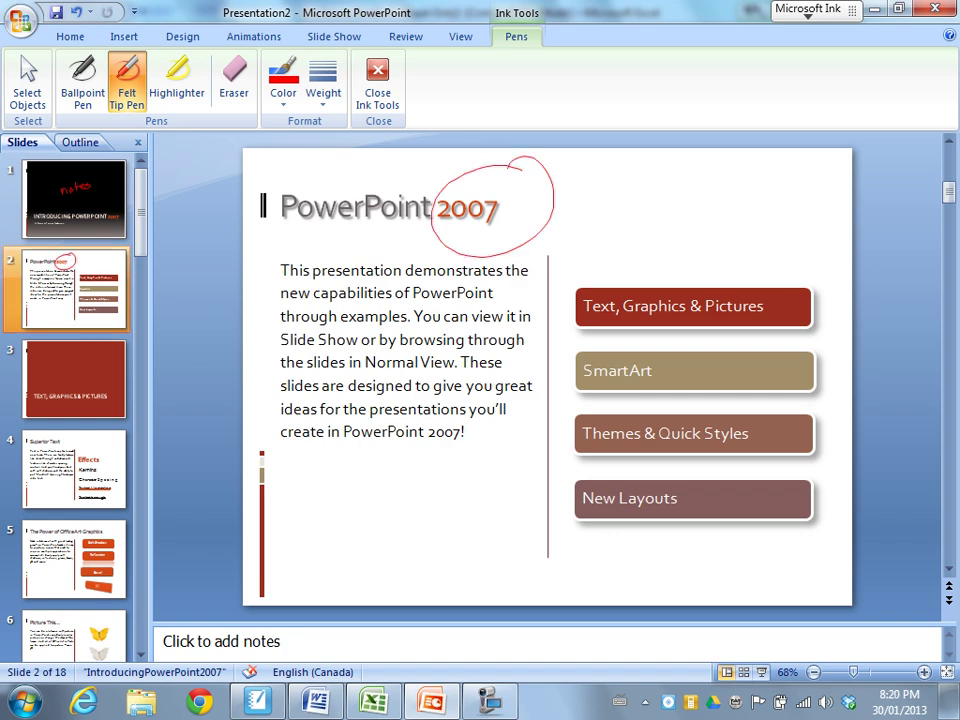
pyautogui.click(177, 80)
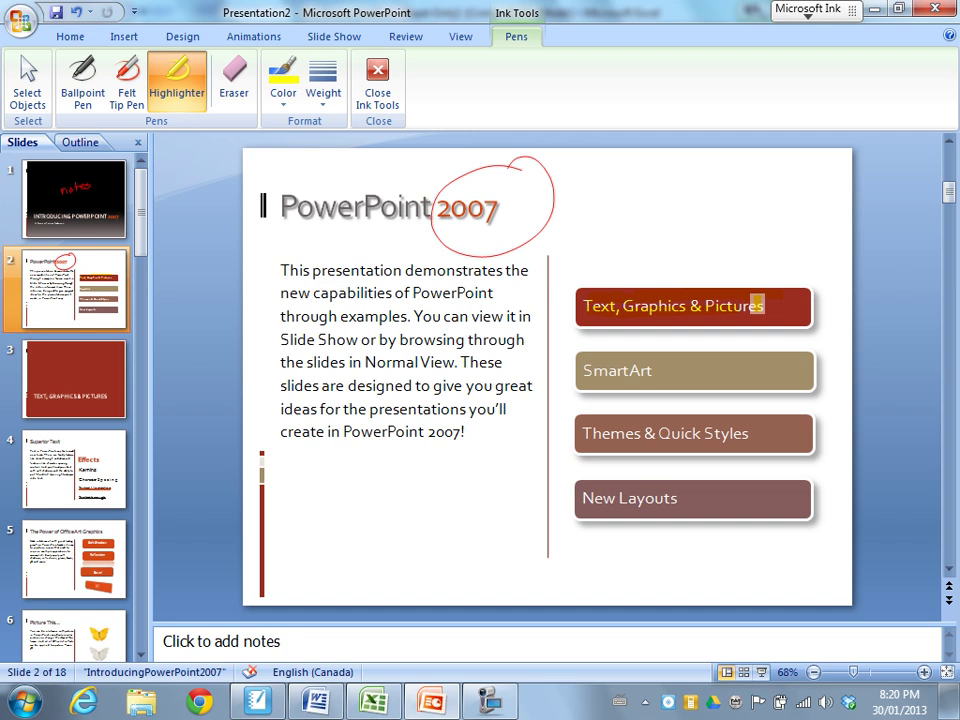
pyautogui.click(27, 64)
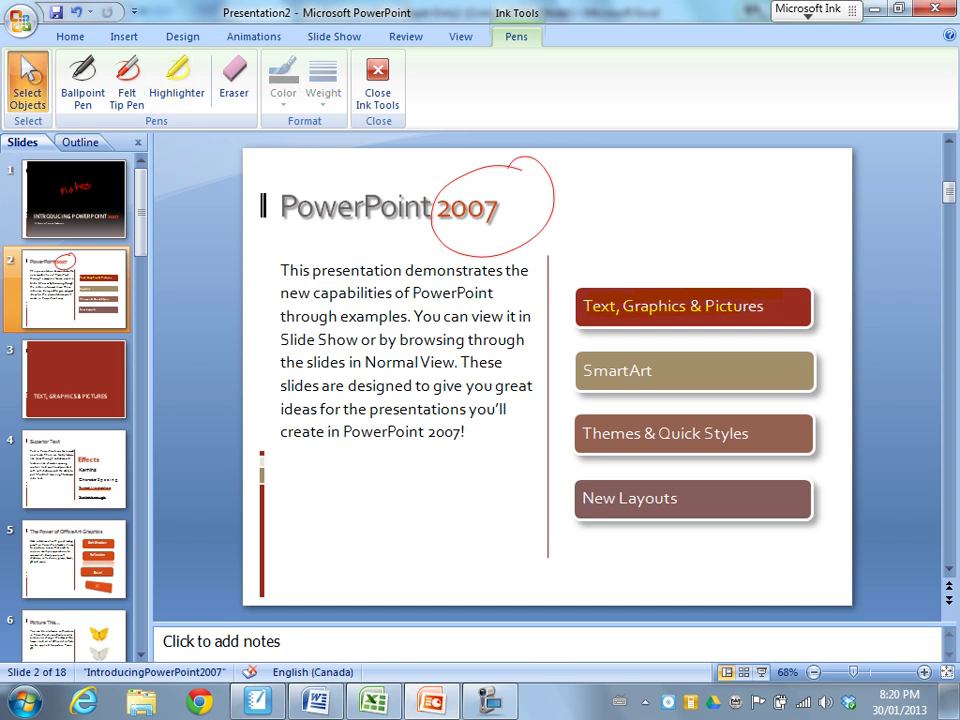
# Browse slides 1 to 4 in the editing view, then return to slide 1
pyautogui.click(62, 164)
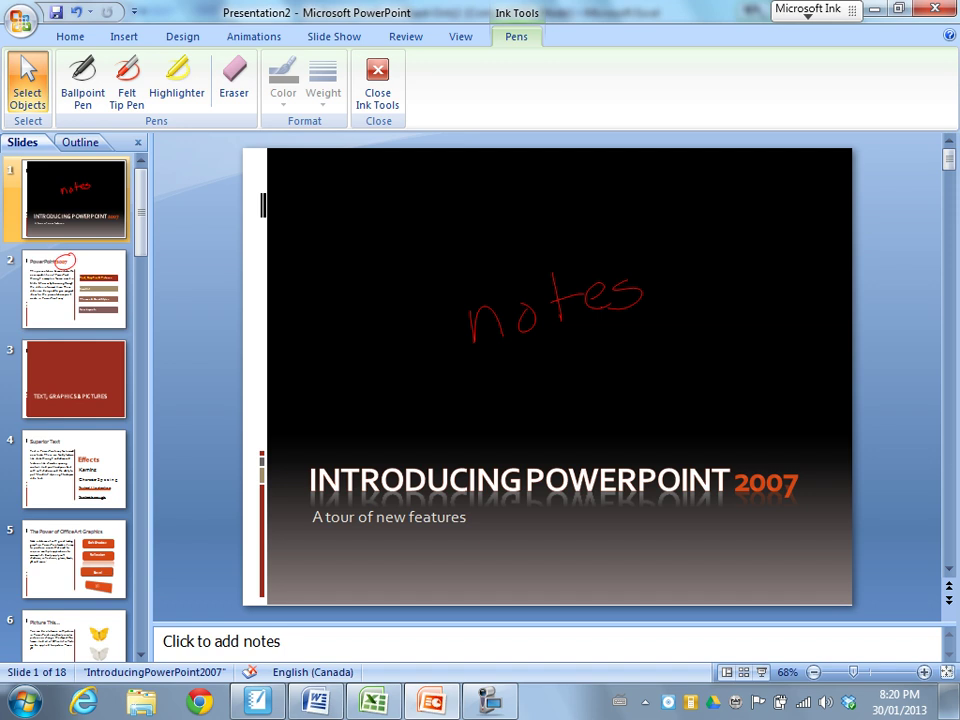
pyautogui.press('pagedown')
pyautogui.press('pagedown')
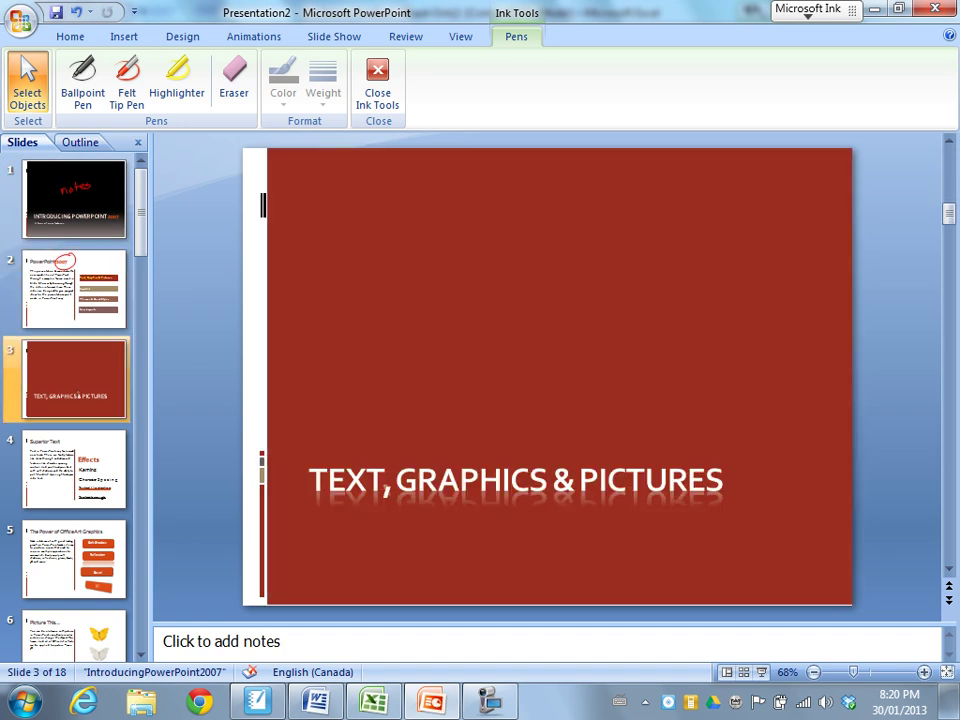
pyautogui.press('pagedown')
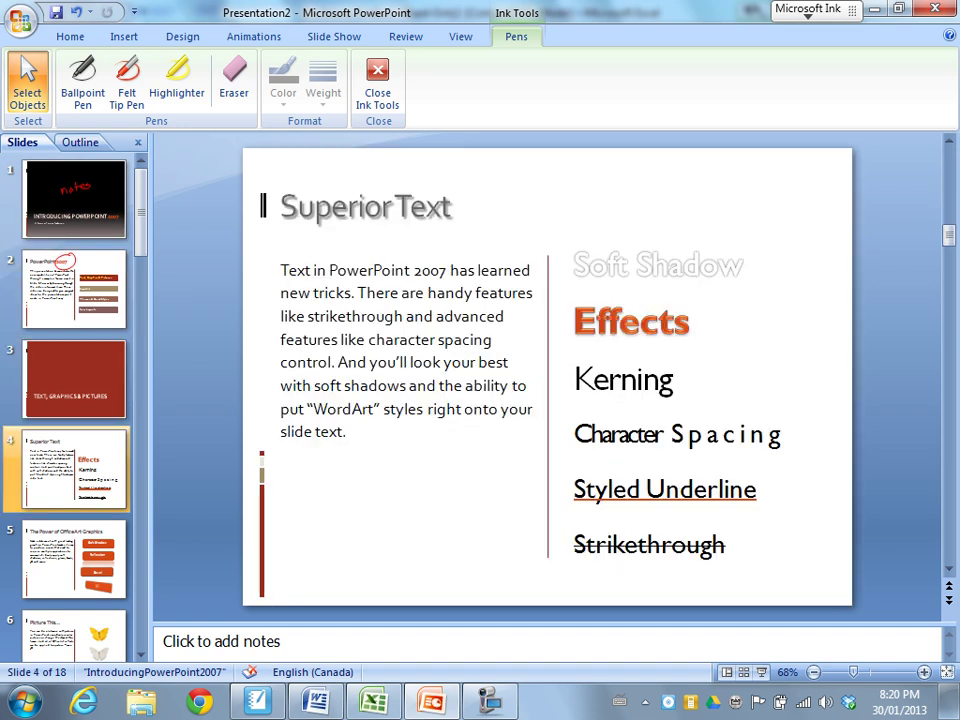
pyautogui.press('Home')
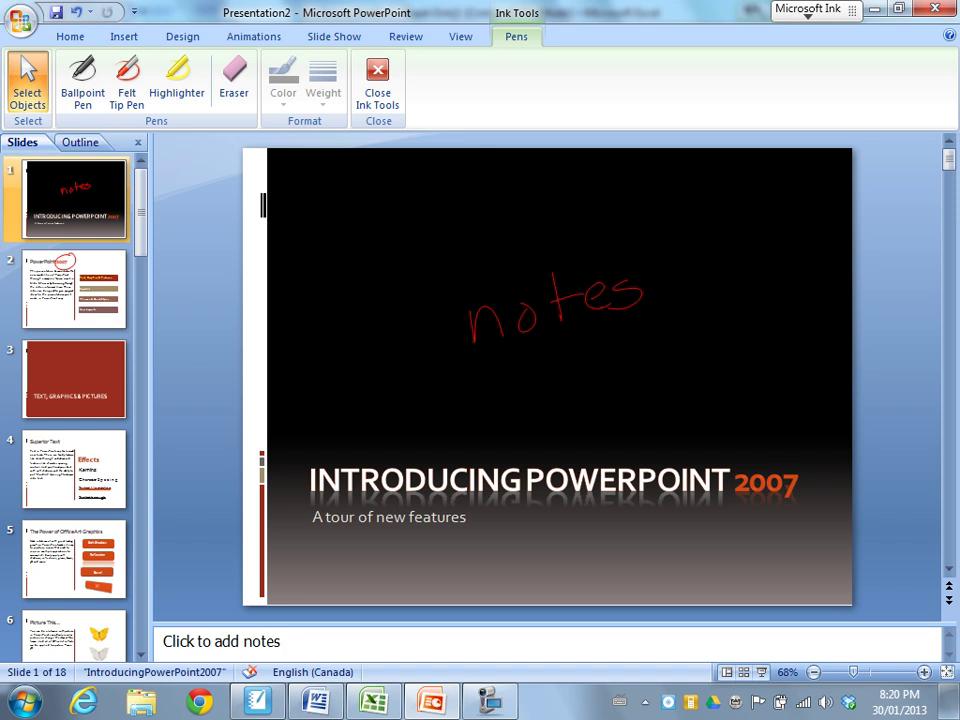
# Review the general and Microsoft Office options in the SMART Ink settings
pyautogui.click(808, 14)
pyautogui.click(882, 82)
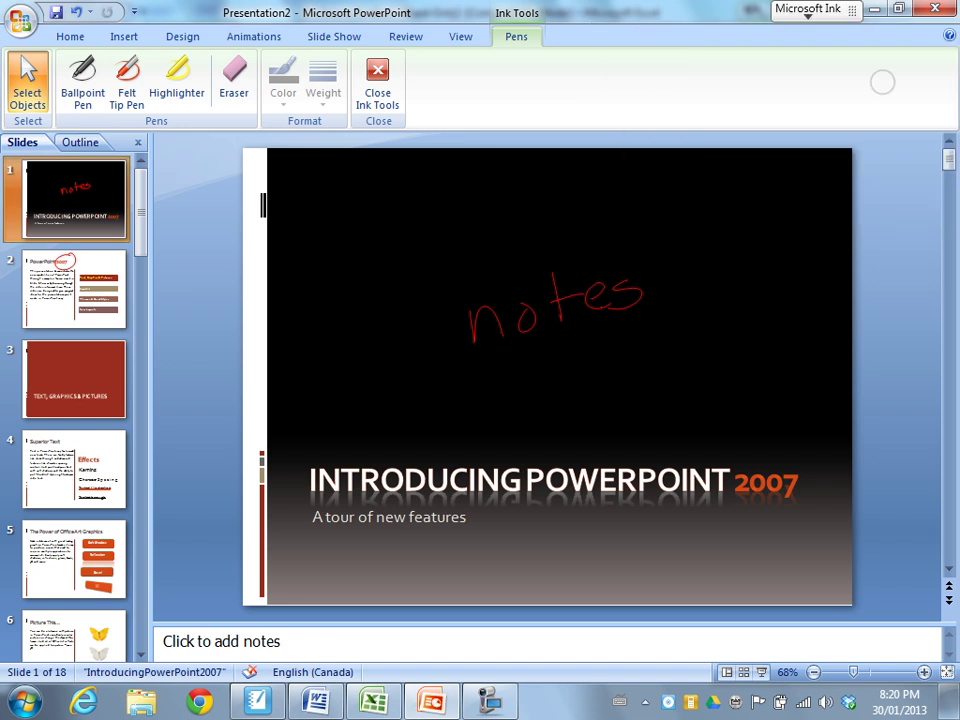
pyautogui.click(808, 14)
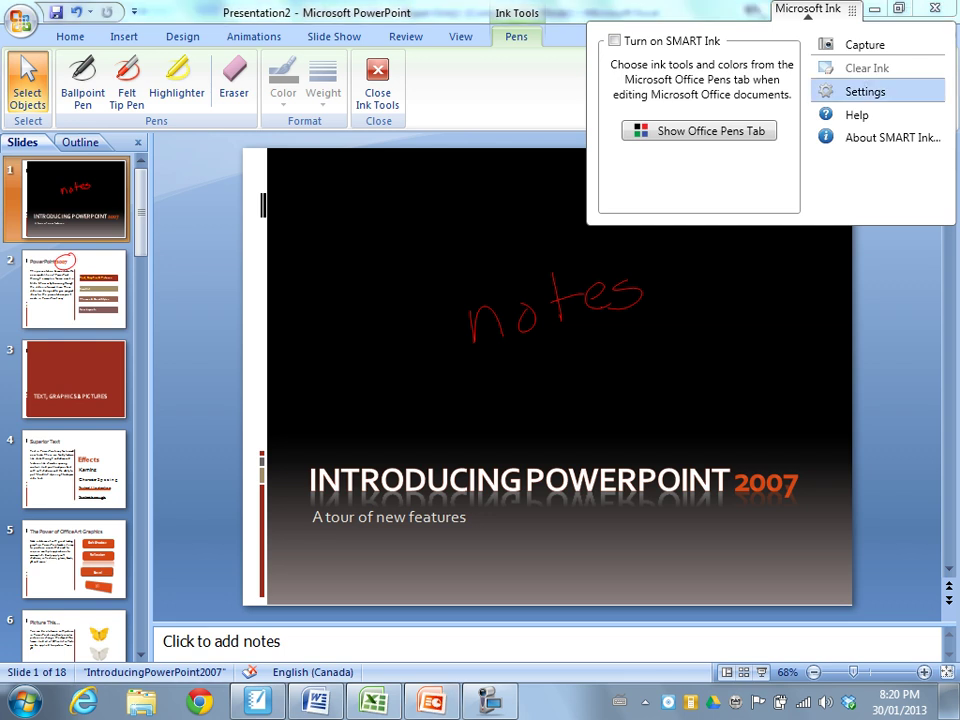
pyautogui.click(850, 90)
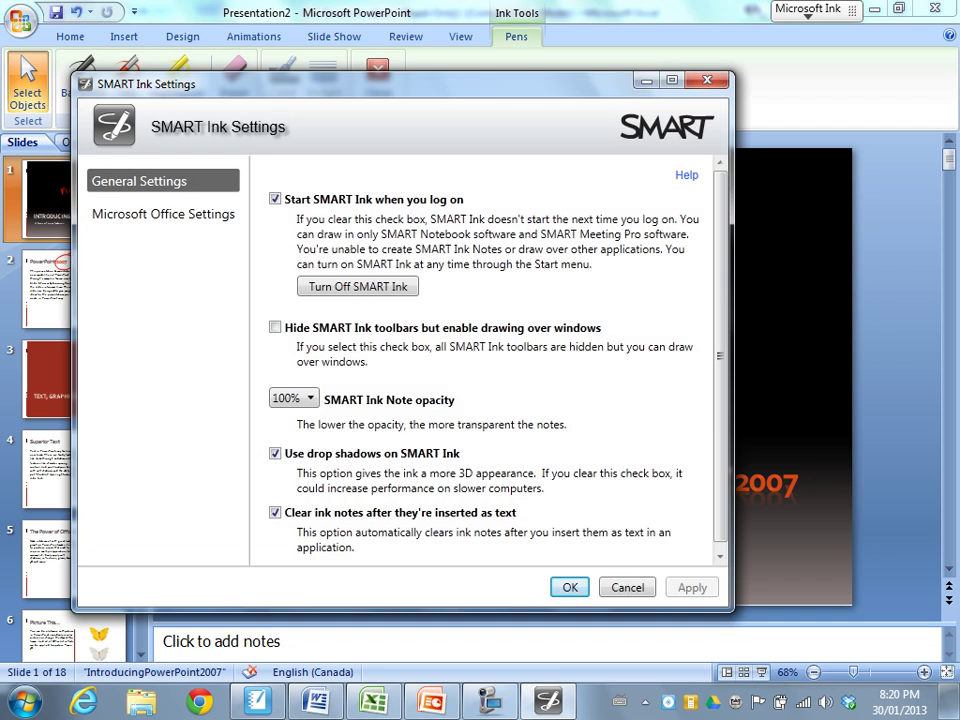
pyautogui.click(163, 213)
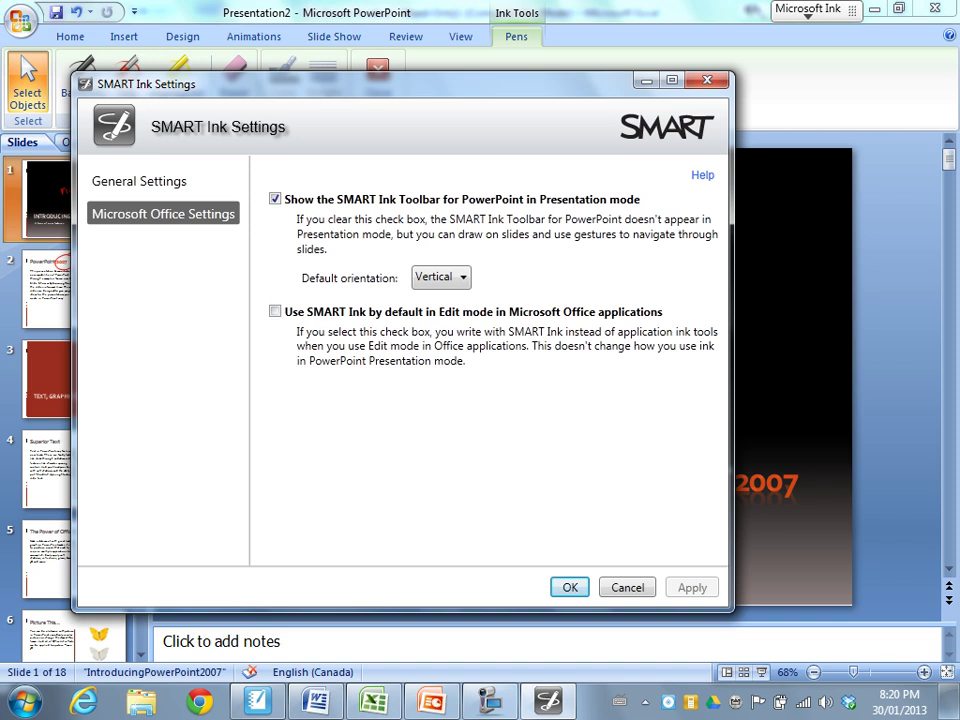
pyautogui.click(572, 587)
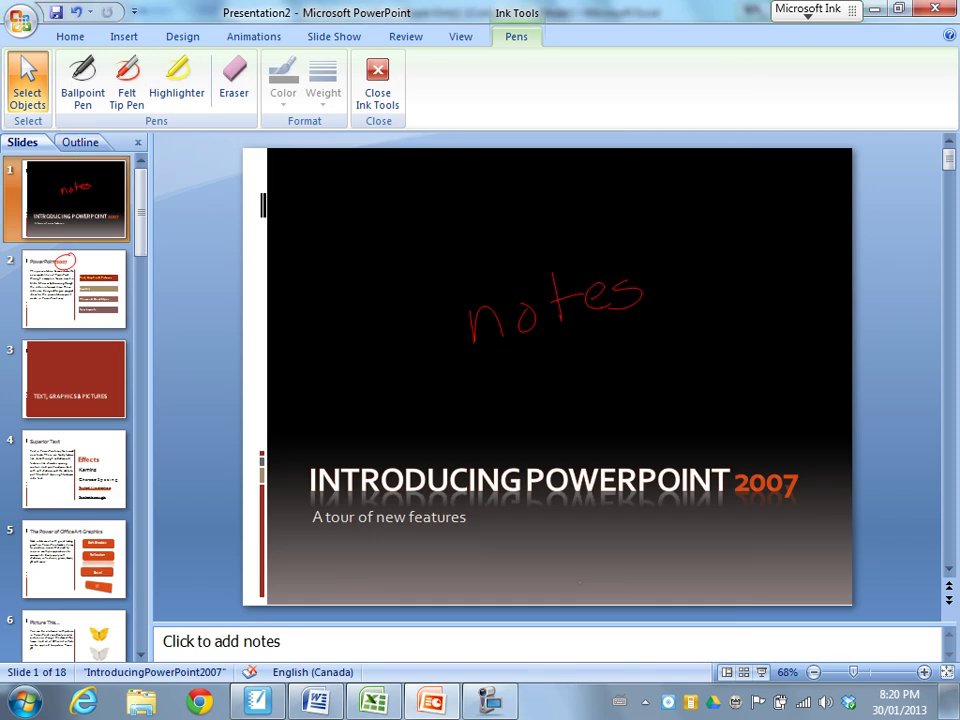
# Start the slide show from slide 1 and move the SMART Ink toolbar over the start of the slide title
pyautogui.click(349, 36)
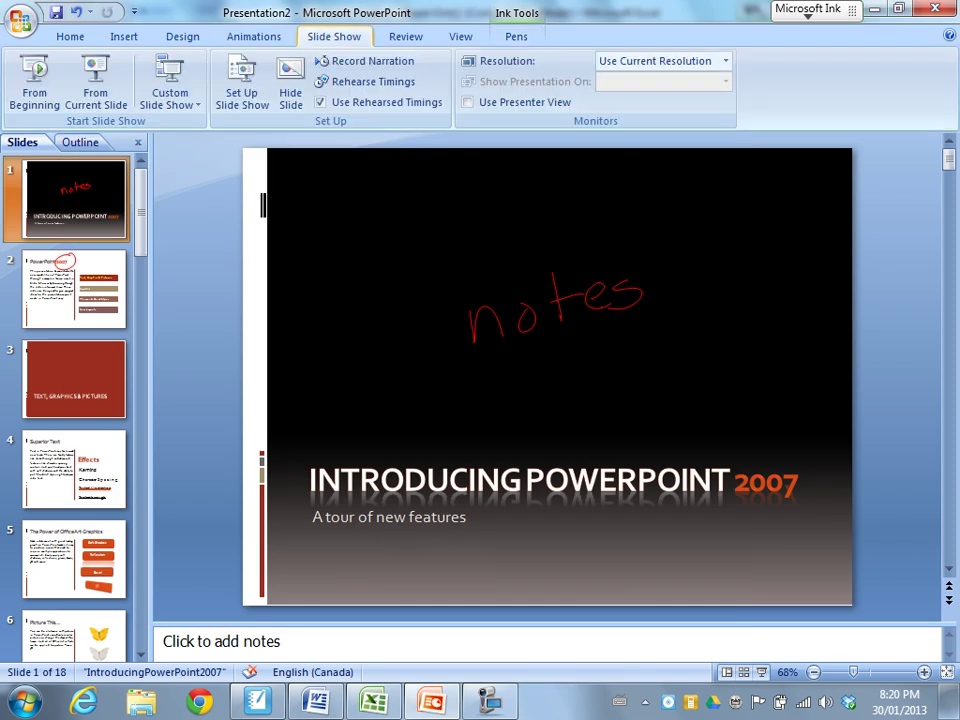
pyautogui.press('F5')
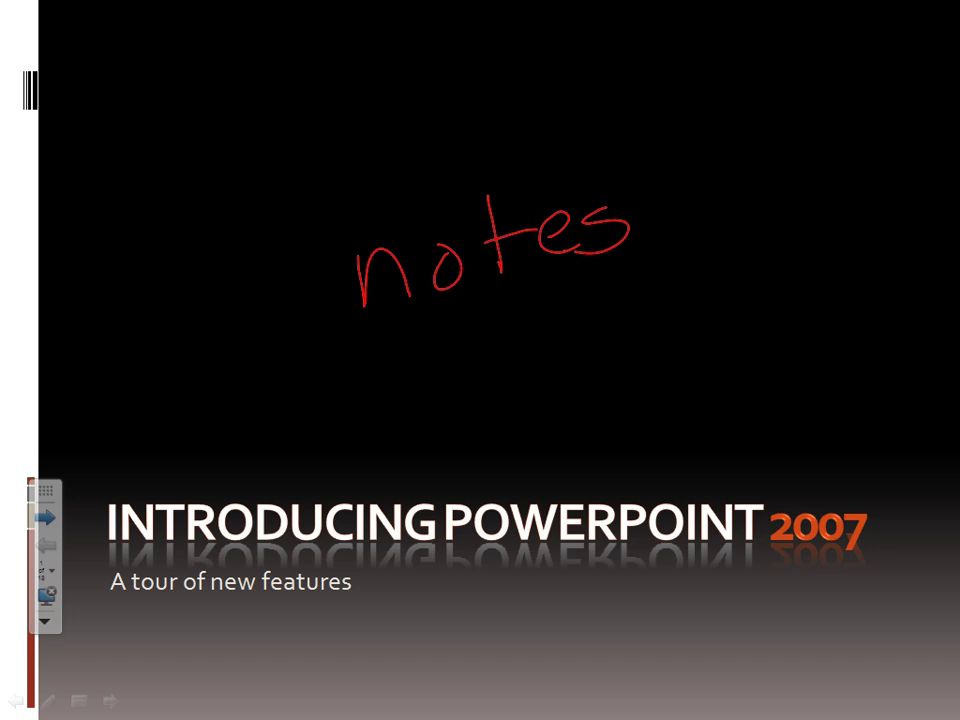
pyautogui.moveTo(46, 490); pyautogui.dragTo(88, 465)
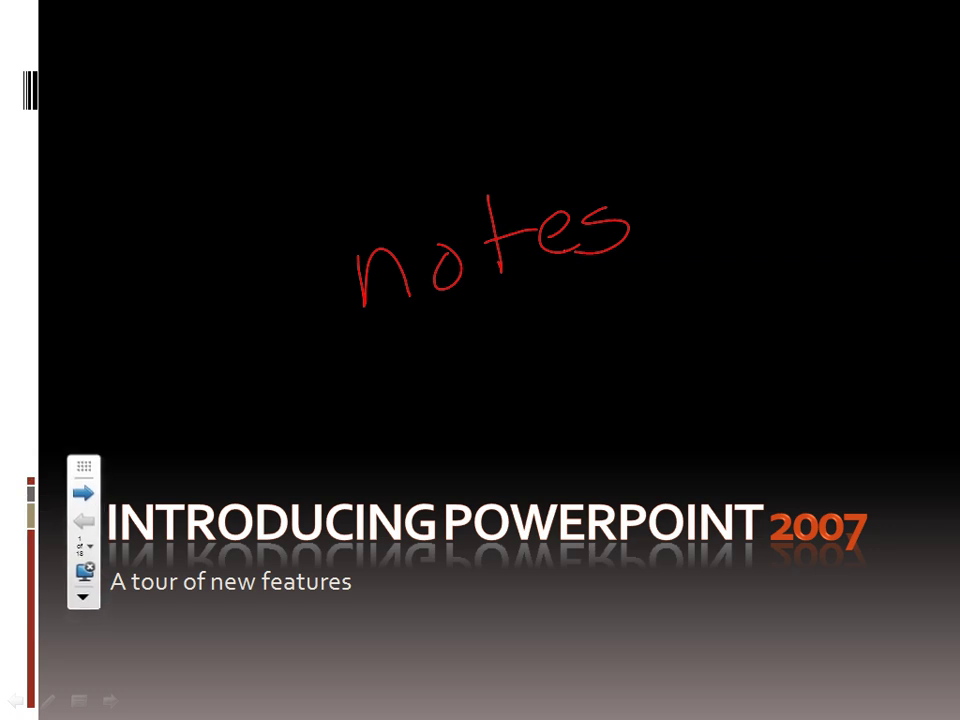
pyautogui.click(83, 597)
pyautogui.click(106, 596)
pyautogui.moveTo(93, 469); pyautogui.dragTo(127, 453)
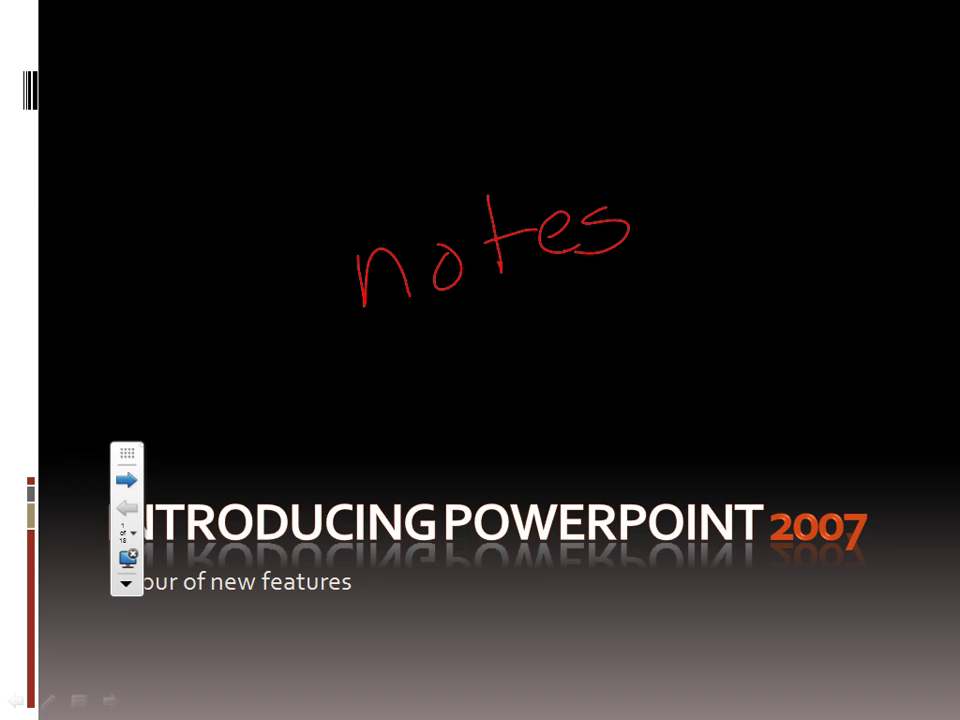
# Choose the Ballpoint Pen from the PowerPoint ink tools for writing on the slide show
pyautogui.click(126, 584)
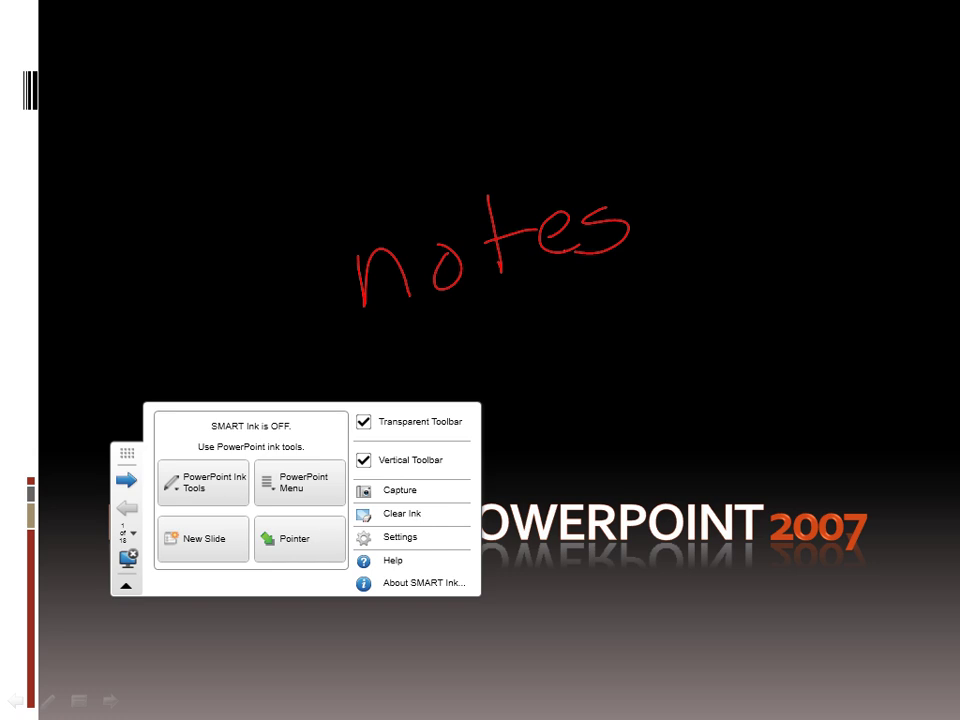
pyautogui.click(203, 483)
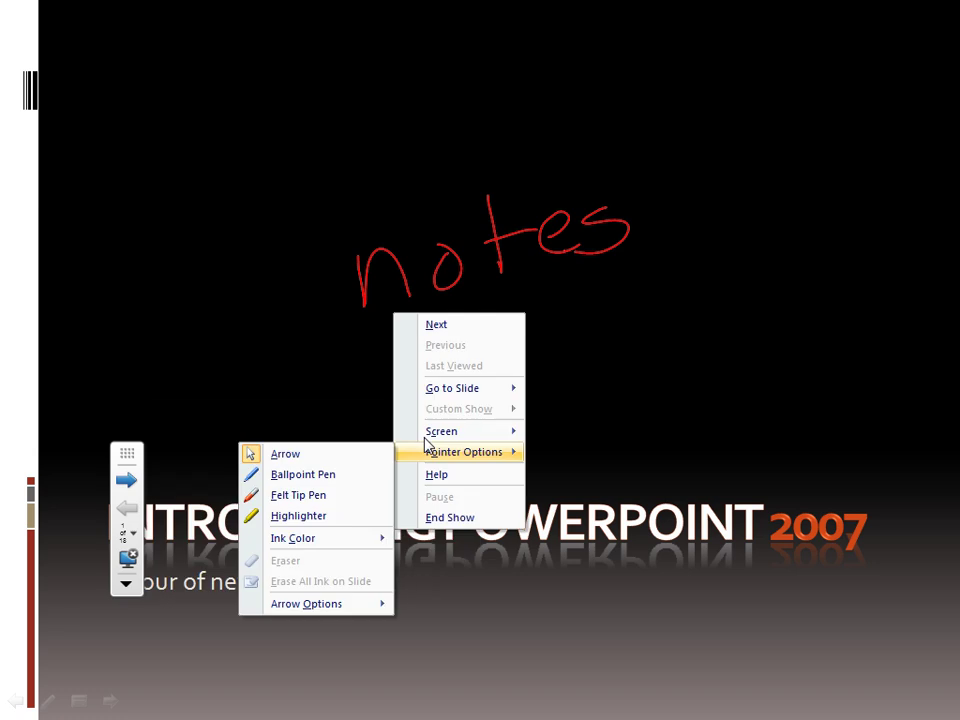
pyautogui.click(339, 474)
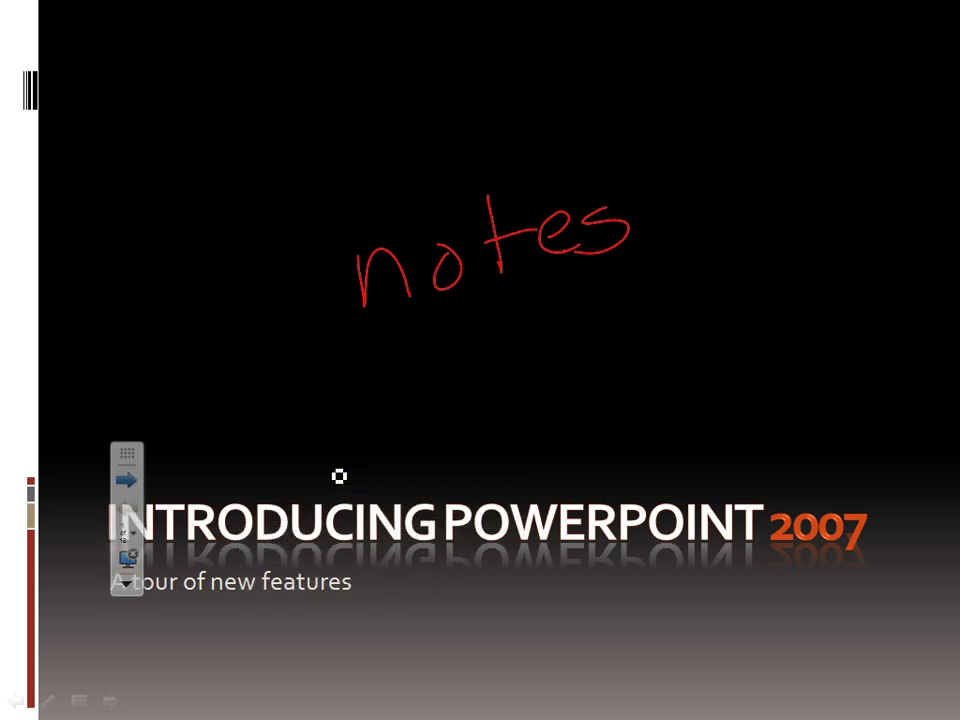
# Go forward to slide 2, return to slide 1, and look at the list of slides in the SMART Ink toolbar
pyautogui.click(126, 480)
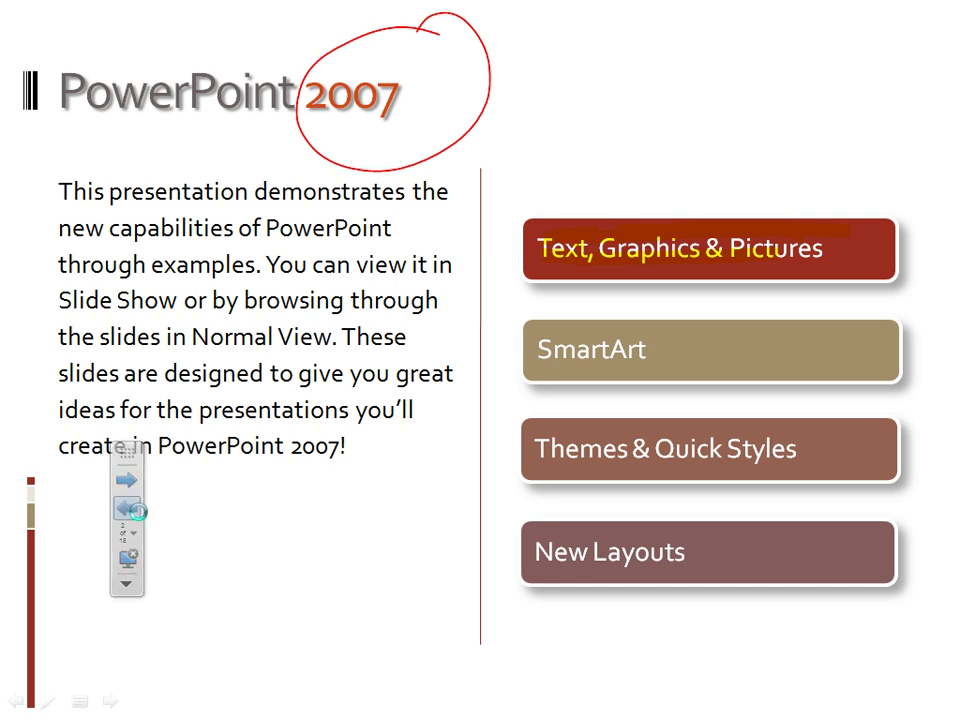
pyautogui.click(130, 509)
pyautogui.click(128, 532)
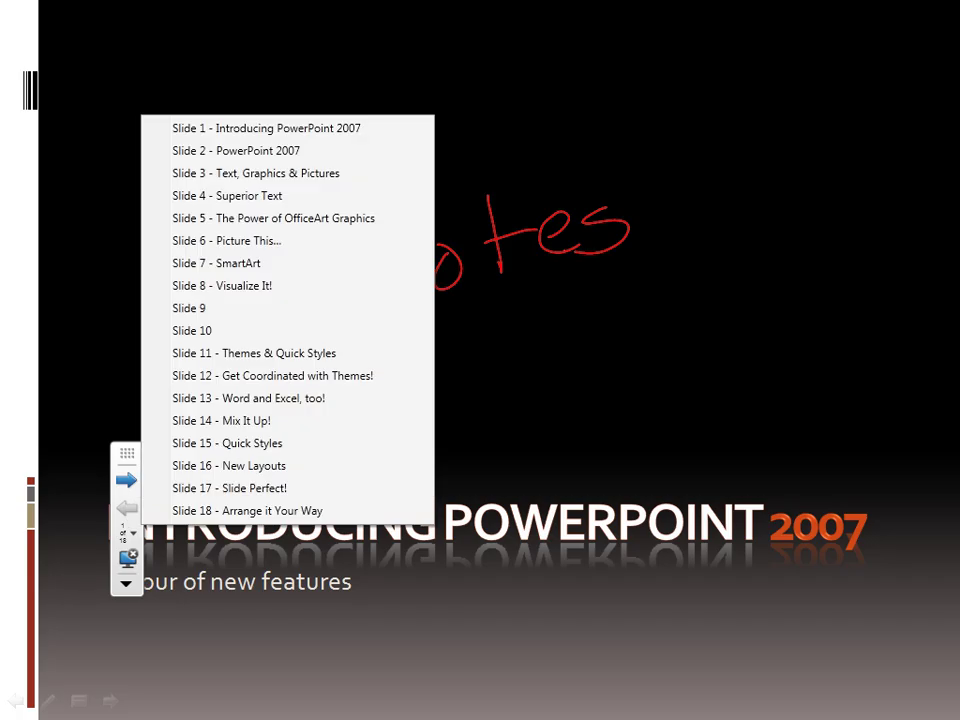
pyautogui.click(131, 462)
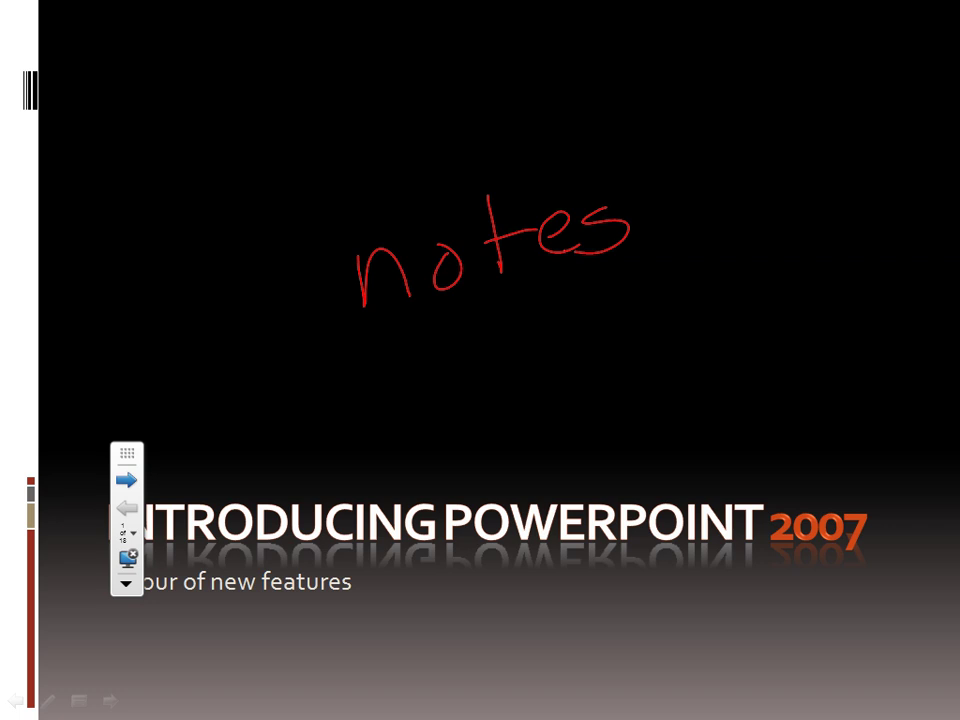
# Handwrite "hello" with a circled smiley face in red ballpoint ink below "notes" on slide 1
pyautogui.click(126, 584)
pyautogui.click(189, 489)
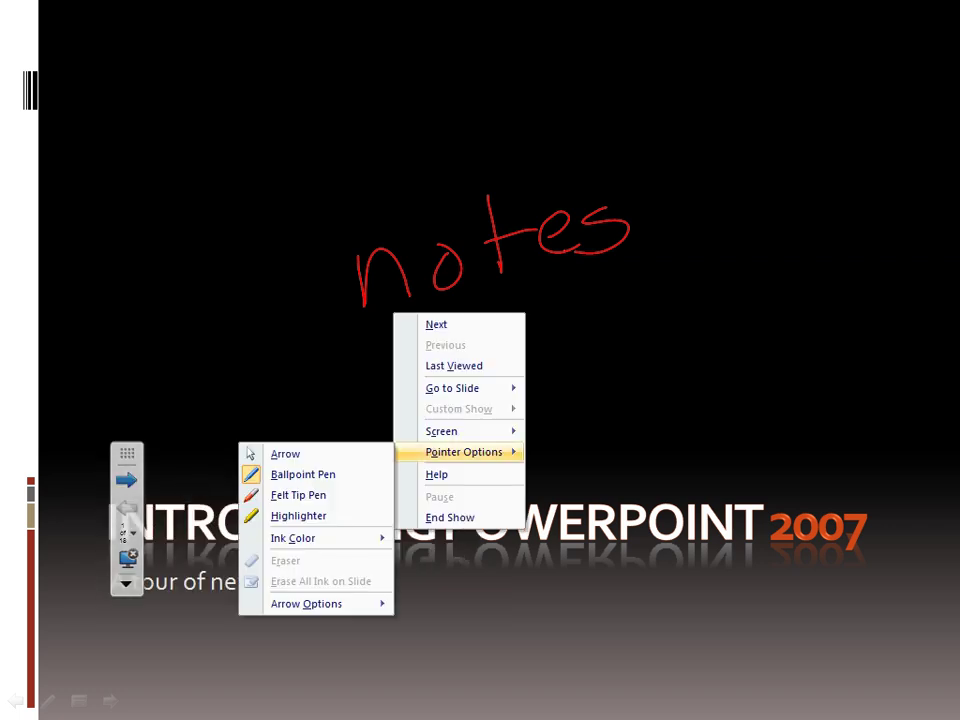
pyautogui.press('Escape')
pyautogui.moveTo(330, 390)
pyautogui.mouseDown()
pyautogui.moveTo(344, 452)
pyautogui.moveTo(388, 440)
pyautogui.mouseUp()
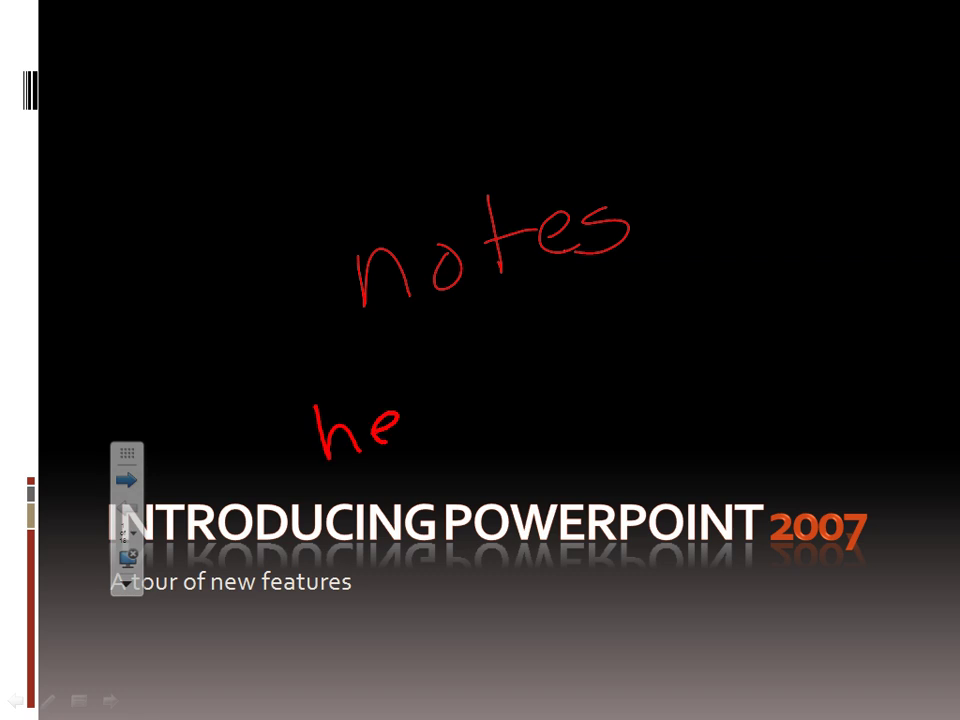
pyautogui.moveTo(405, 388)
pyautogui.mouseDown()
pyautogui.moveTo(410, 440)
pyautogui.moveTo(432, 428)
pyautogui.mouseUp()
pyautogui.moveTo(505, 382); pyautogui.dragTo(500, 380)
pyautogui.click(581, 383)
pyautogui.click(609, 381)
pyautogui.moveTo(574, 404)
pyautogui.mouseDown()
pyautogui.moveTo(596, 423)
pyautogui.moveTo(631, 398)
pyautogui.mouseUp()
pyautogui.moveTo(606, 342)
pyautogui.mouseDown()
pyautogui.moveTo(585, 437)
pyautogui.moveTo(566, 355)
pyautogui.mouseUp()
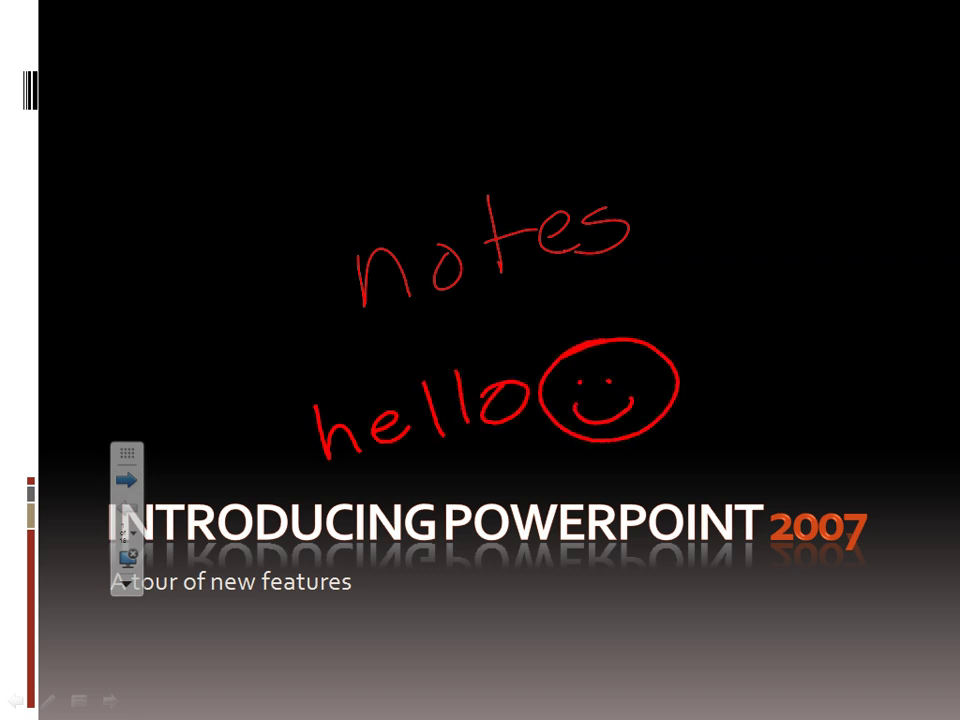
# Advance the slide show to slide 2 with the Next command
pyautogui.click(127, 584)
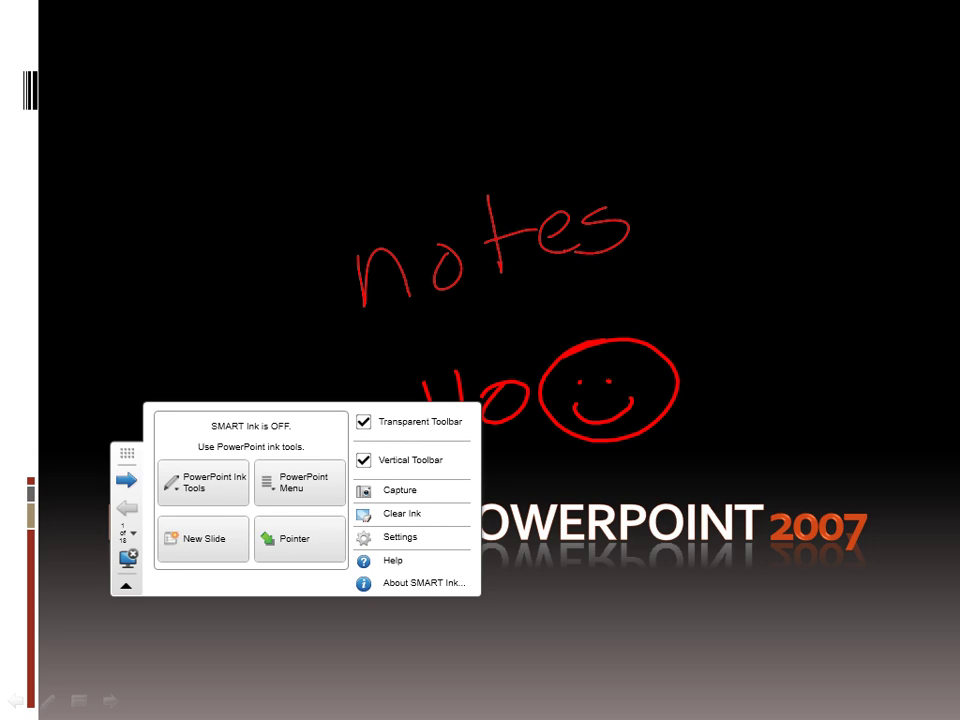
pyautogui.rightClick(512, 305)
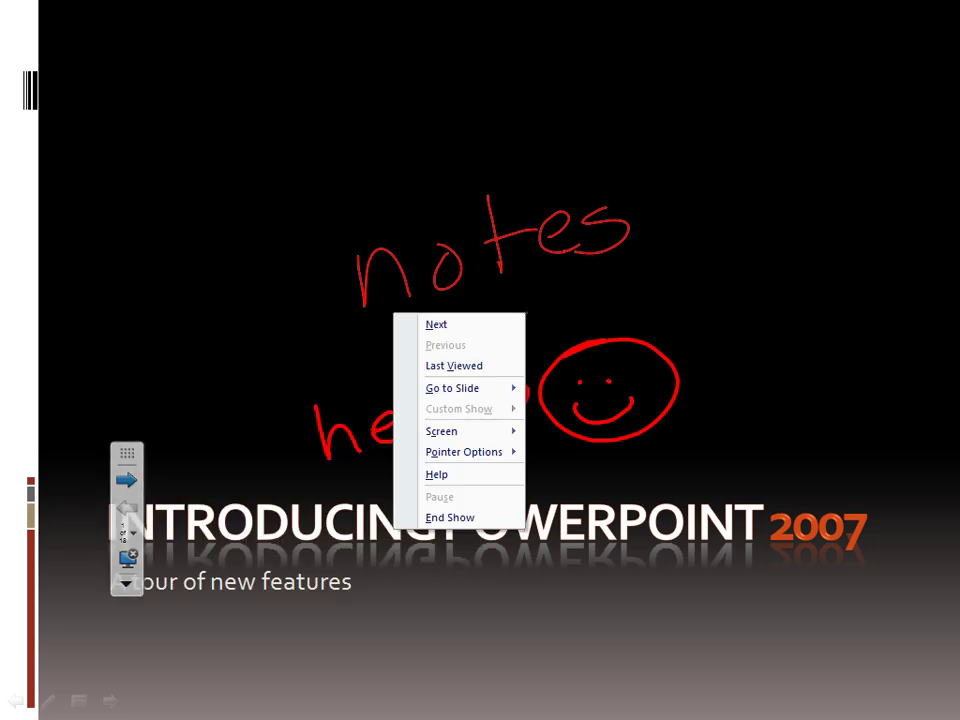
pyautogui.click(457, 322)
# Place the green SMART Ink pointer on slide 2 and move it to the end of the "Text, Graphics & Pictures" box
pyautogui.click(126, 583)
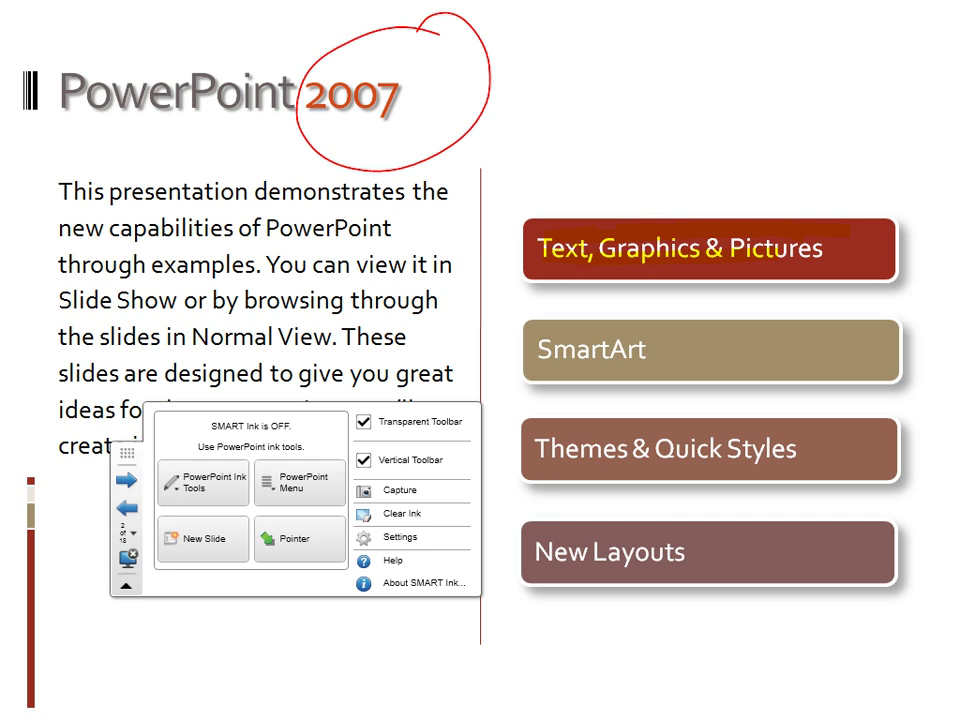
pyautogui.click(296, 538)
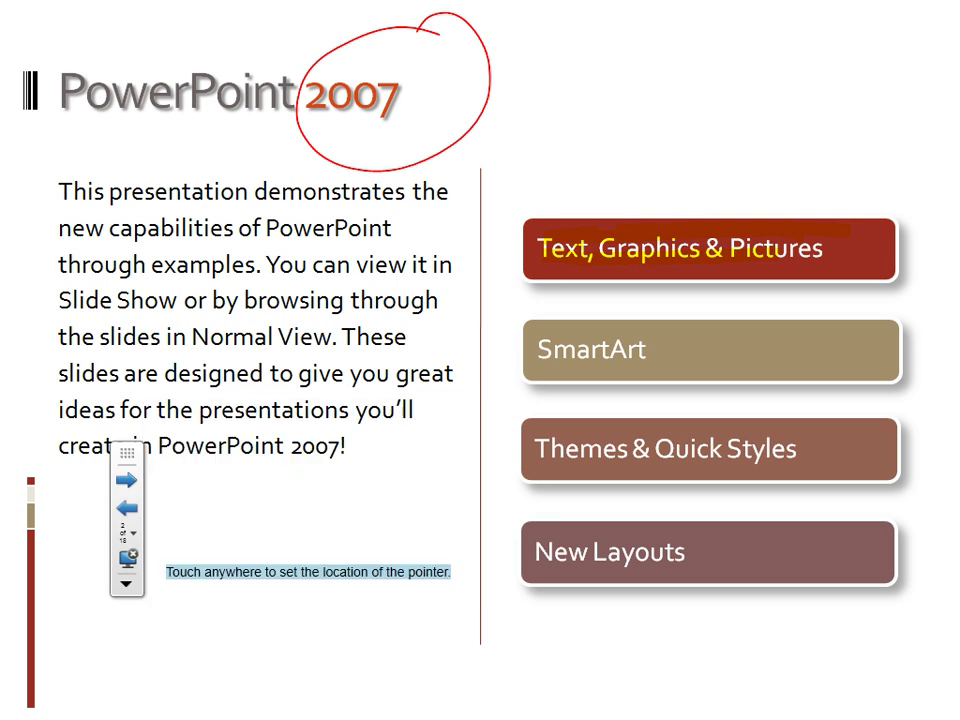
pyautogui.click(682, 158)
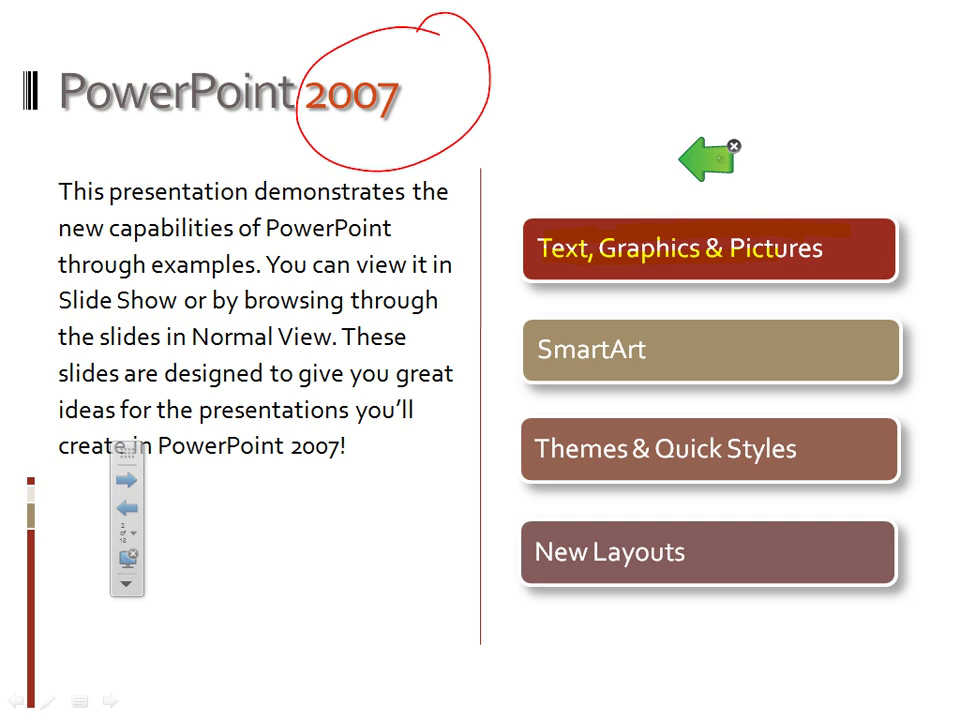
pyautogui.moveTo(718, 160); pyautogui.dragTo(902, 254)
# Review the SMART Ink toolbar options and start a Capture of slide 2
pyautogui.click(126, 584)
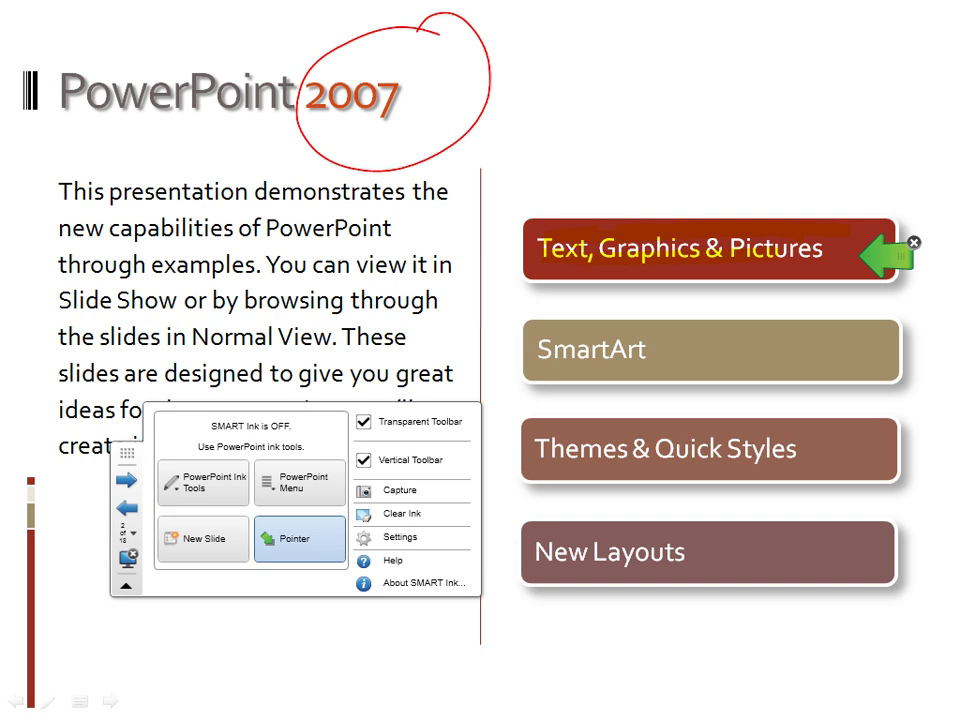
pyautogui.click(126, 585)
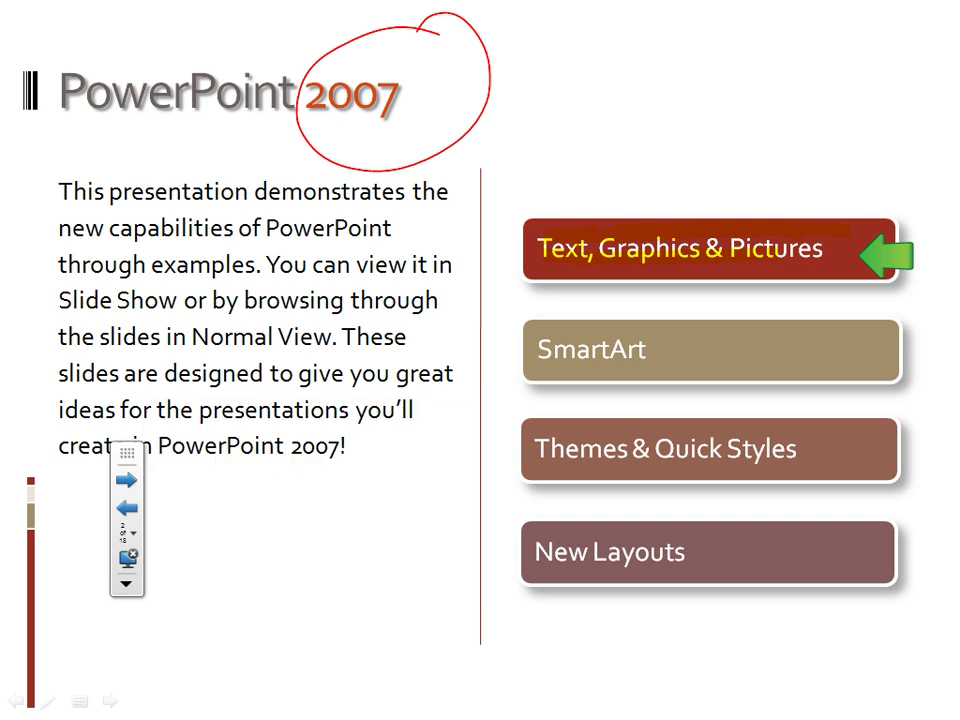
pyautogui.click(127, 584)
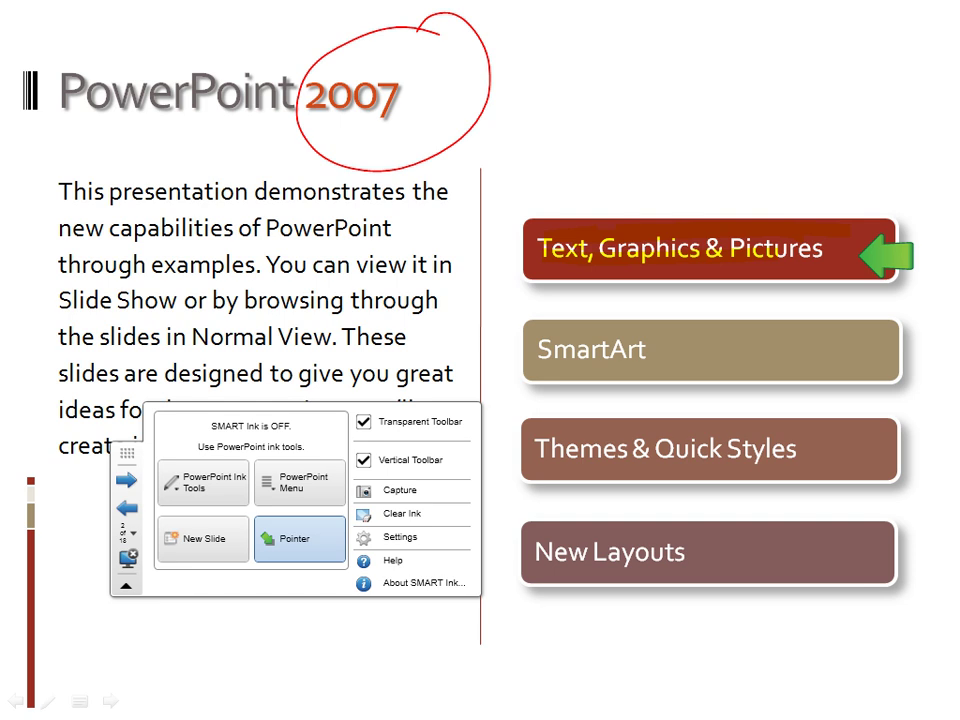
pyautogui.click(392, 486)
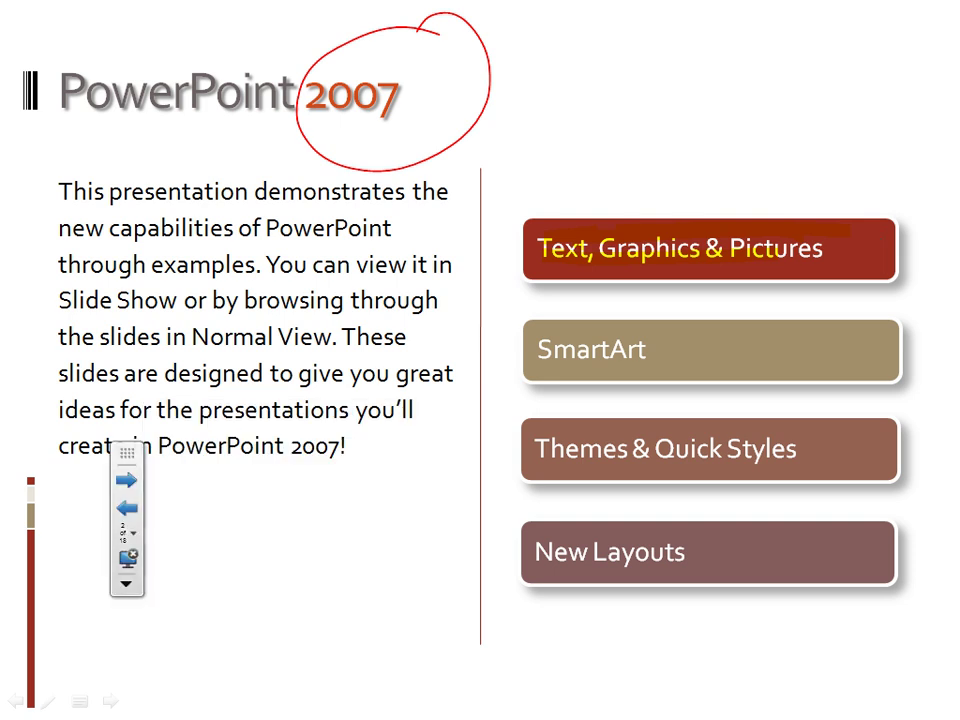
# Switch the slide show's SMART Ink toolbar from vertical to horizontal layout and collapse its options
pyautogui.click(126, 584)
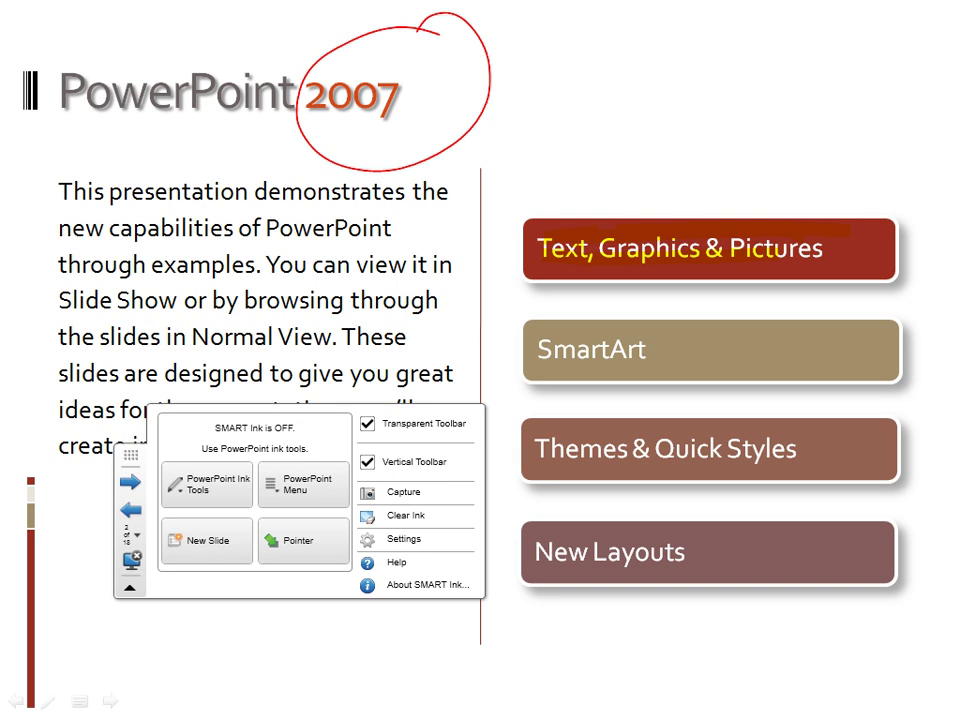
pyautogui.click(400, 461)
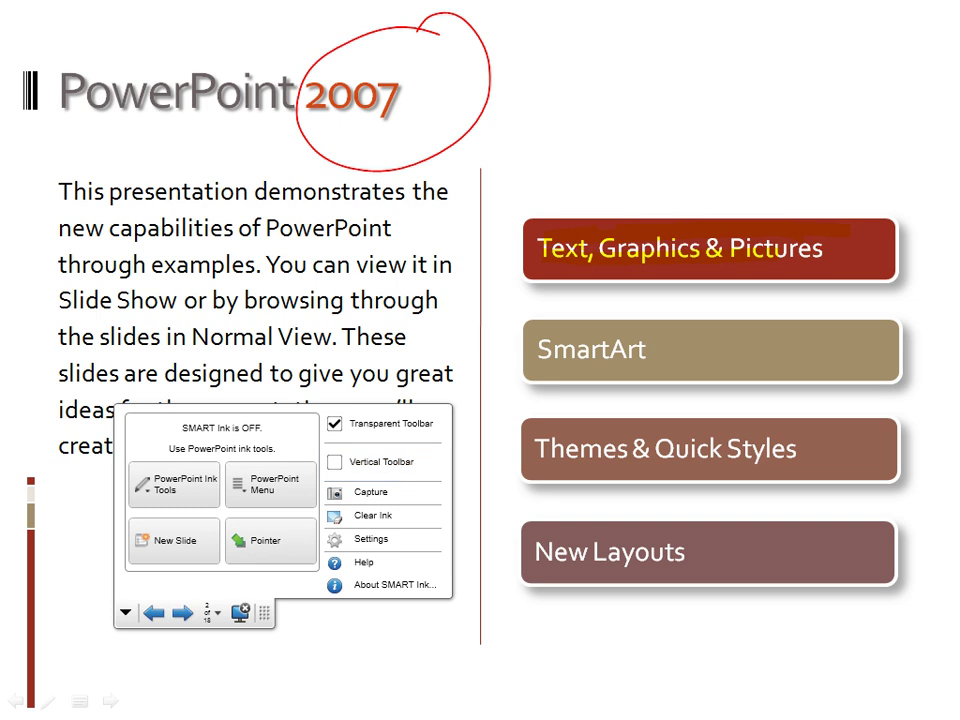
pyautogui.click(126, 612)
pyautogui.click(126, 611)
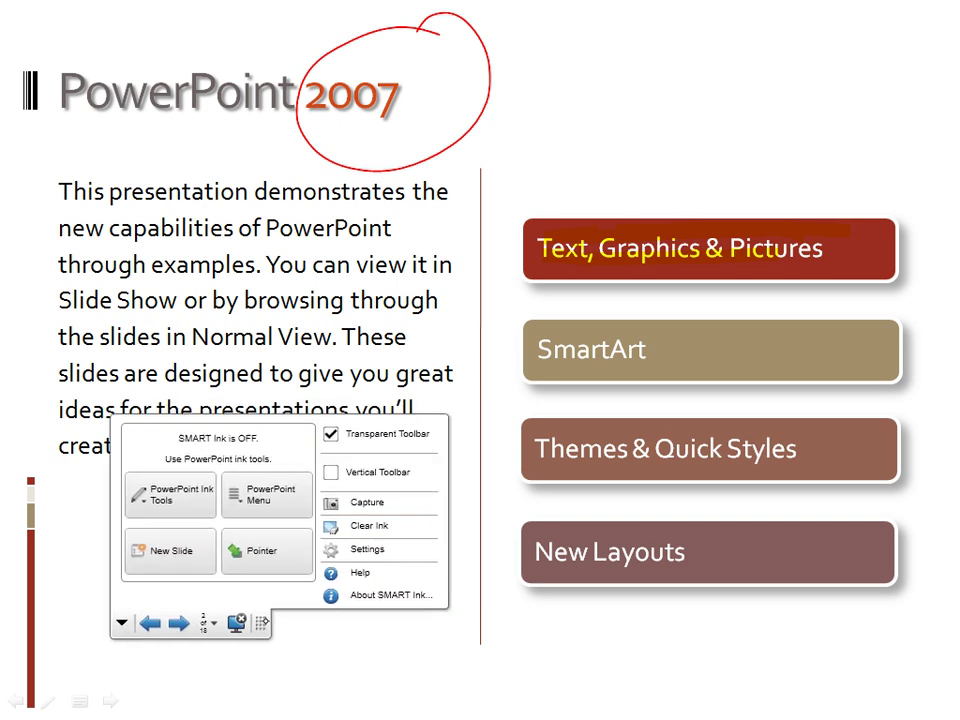
pyautogui.click(122, 622)
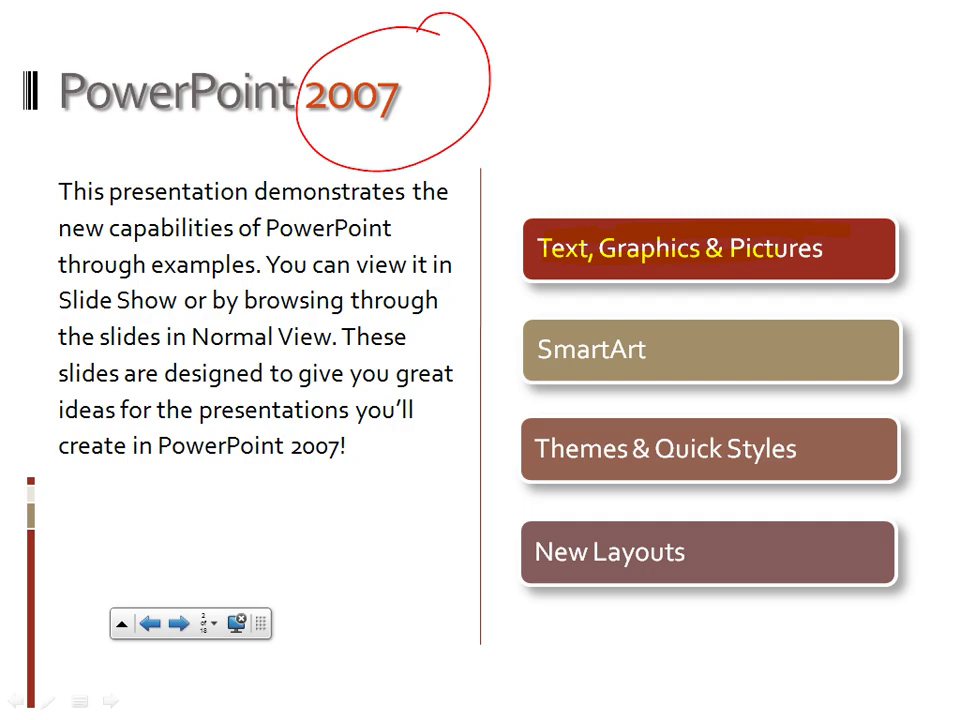
# End the slide show keeping the ink annotations, and view slides 1 and 6 in the normal view
pyautogui.click(237, 623)
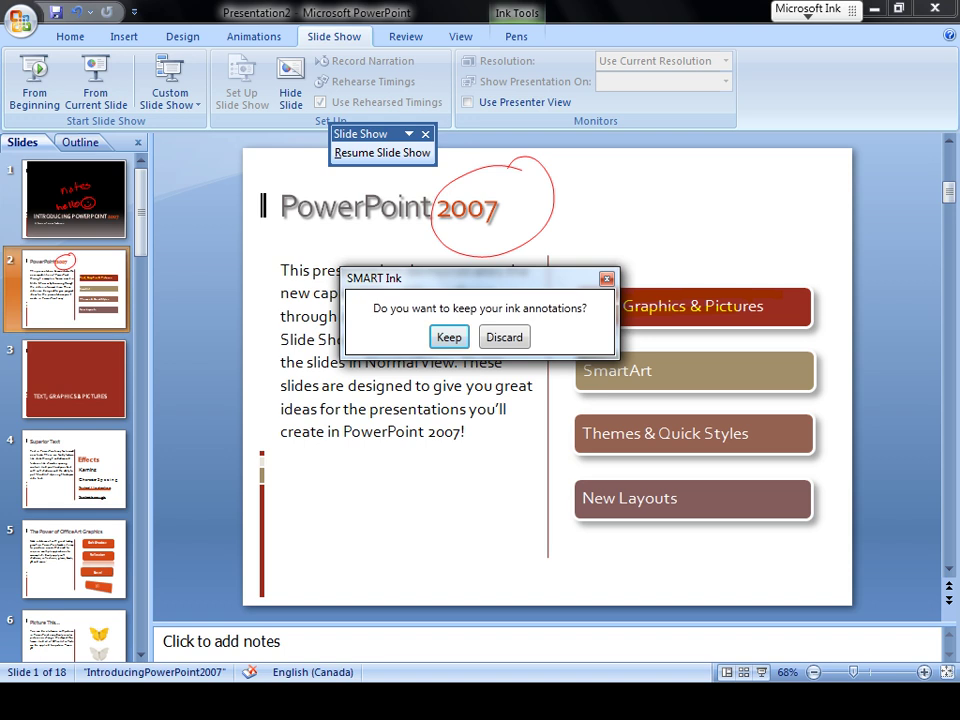
pyautogui.click(452, 337)
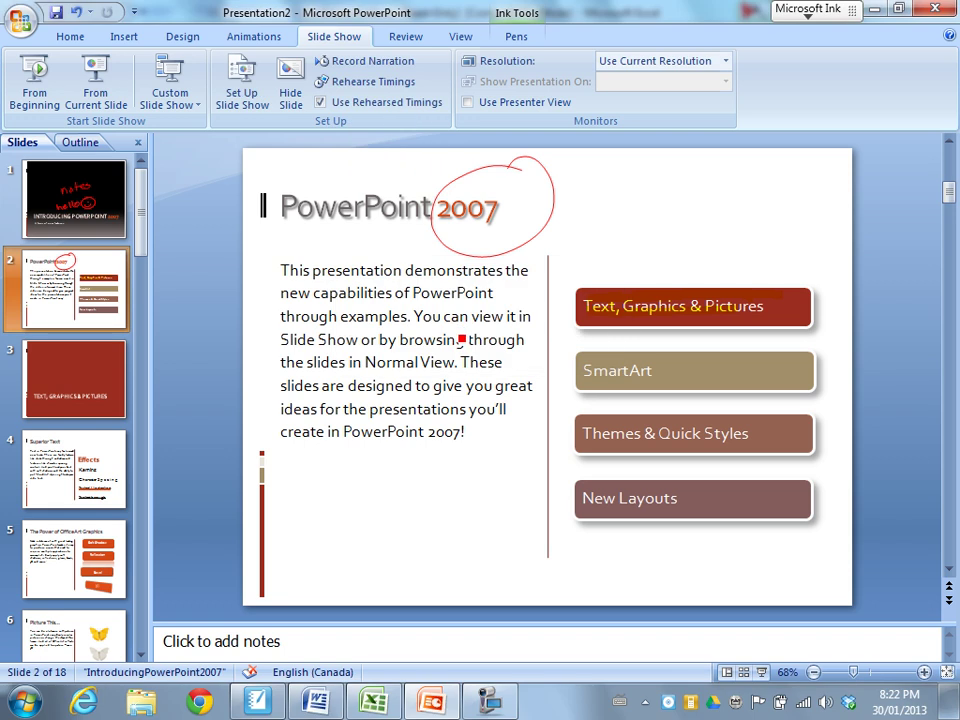
pyautogui.press('pageup')
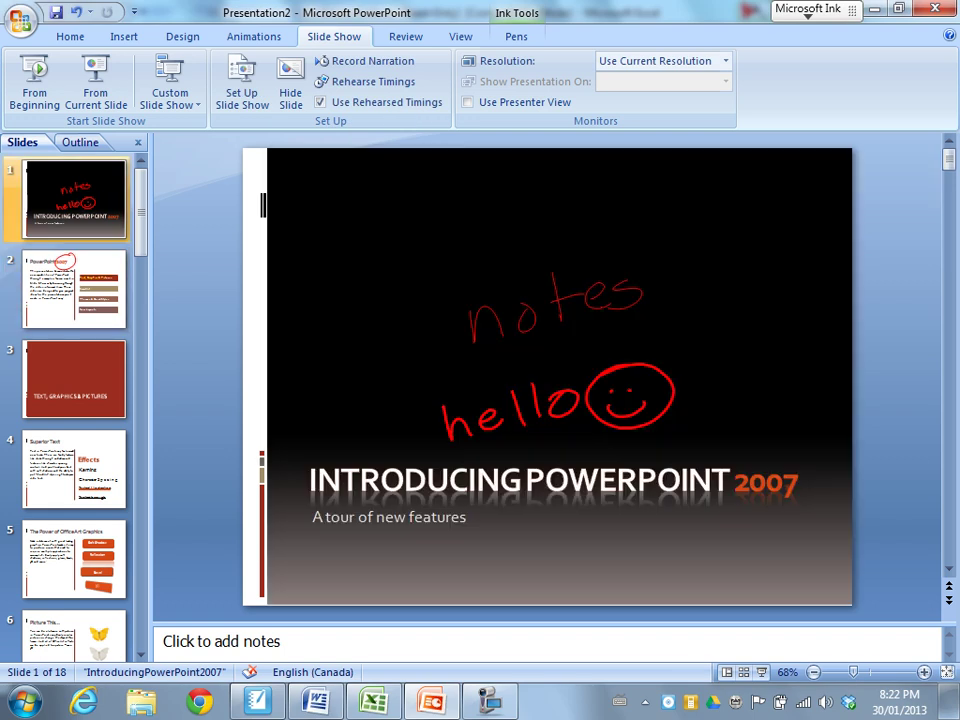
pyautogui.click(112, 627)
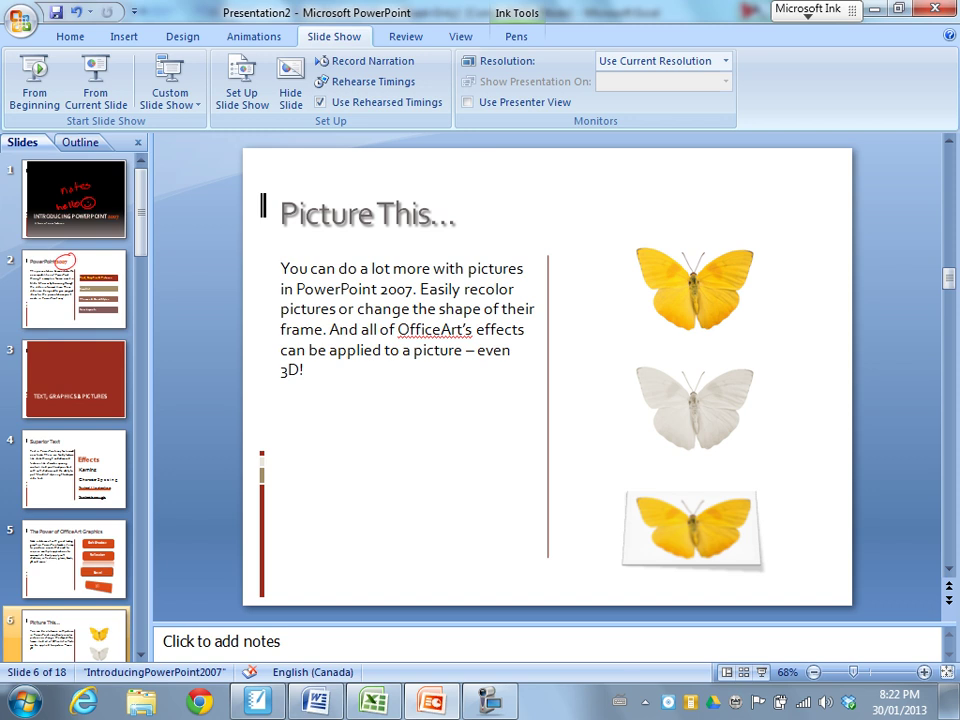
# Switch to SMART Notebook and look at the captured slide page and the document's file attachments
pyautogui.click(255, 702)
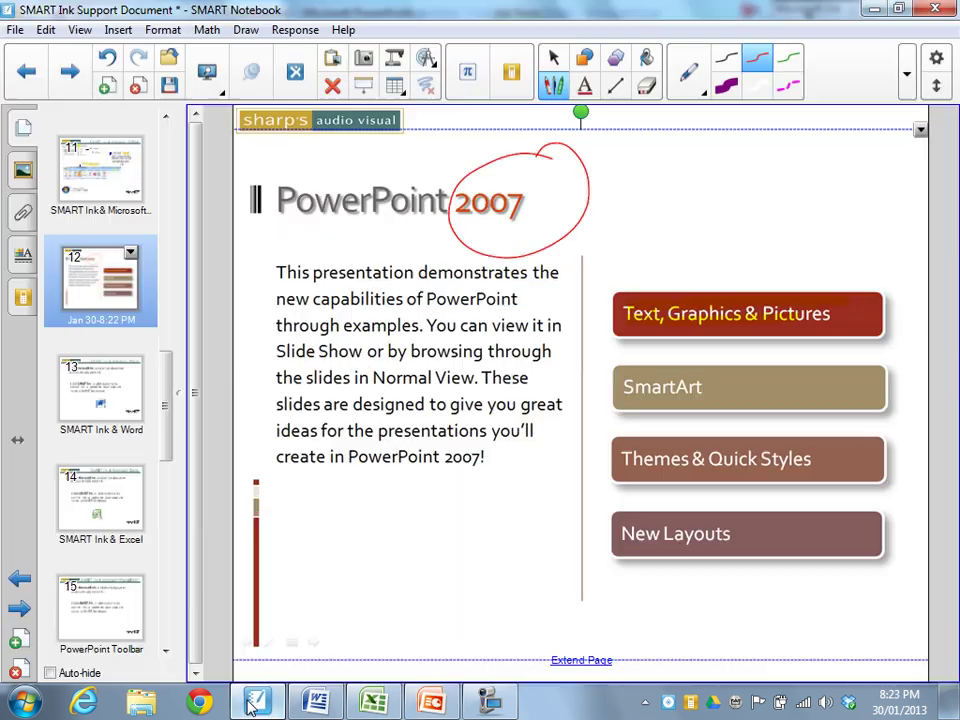
pyautogui.click(4, 197)
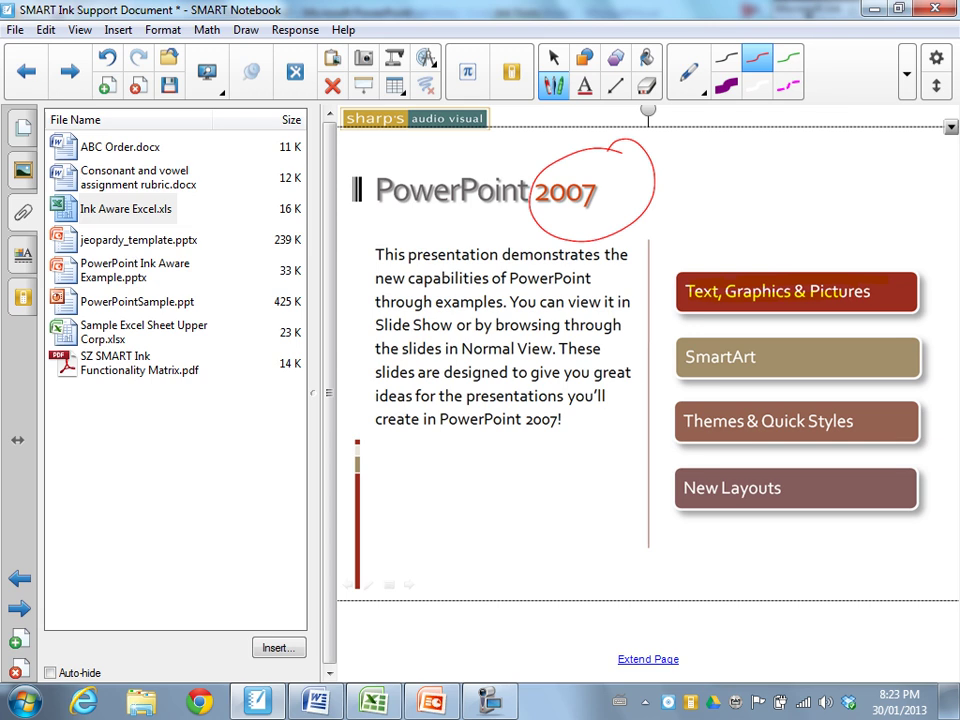
pyautogui.click(5, 112)
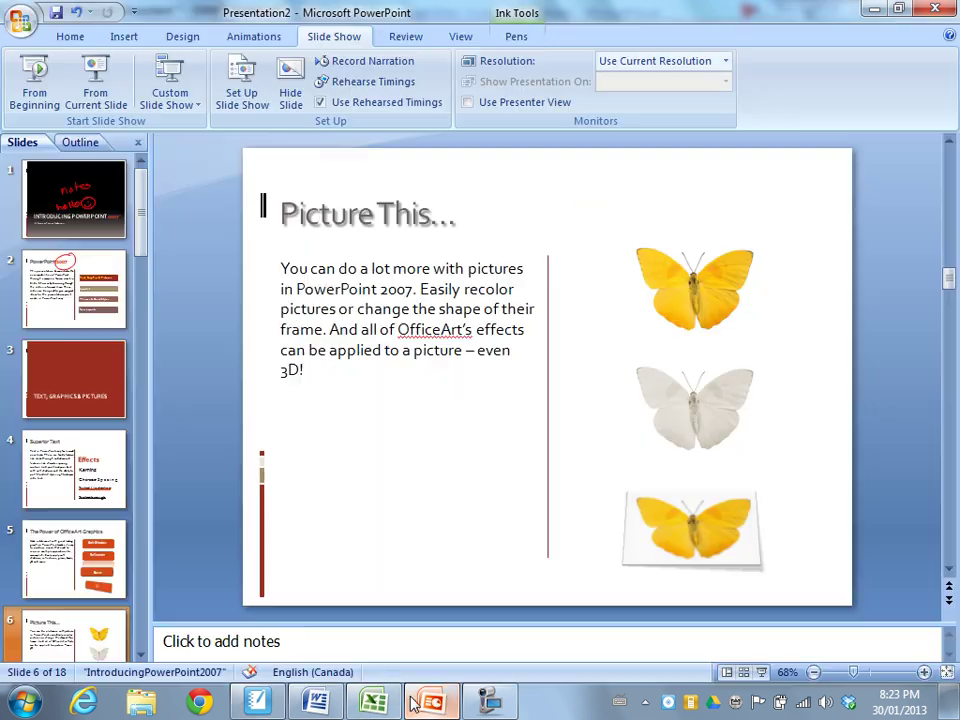
# Return to PowerPoint, view the kept ink on slides 1 and 2 in the slide show, and exit the show
pyautogui.click(415, 703)
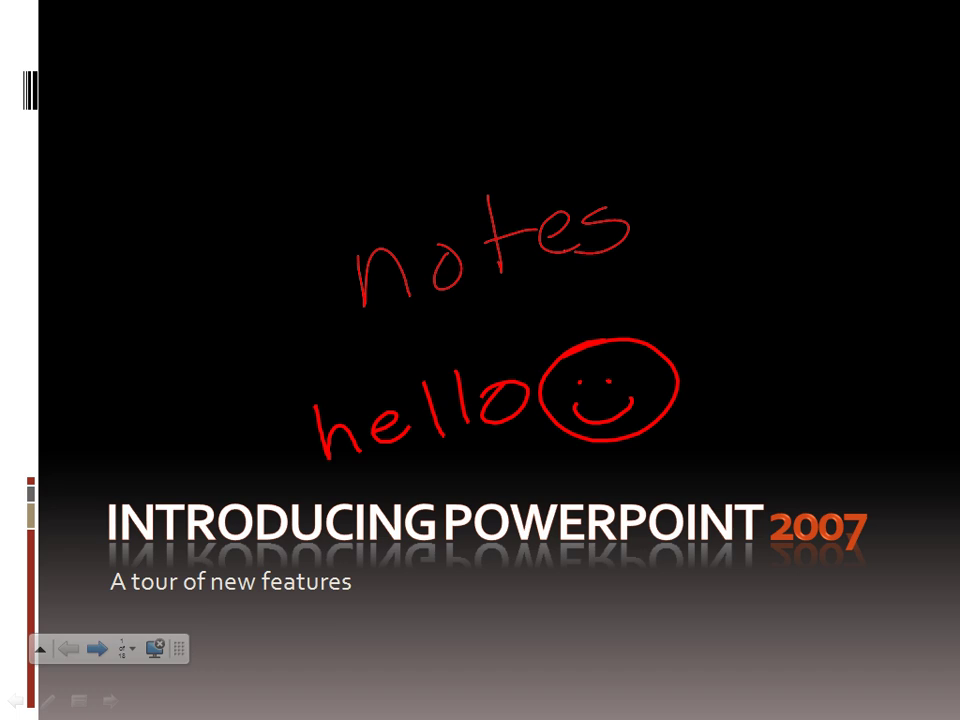
pyautogui.press('Right')
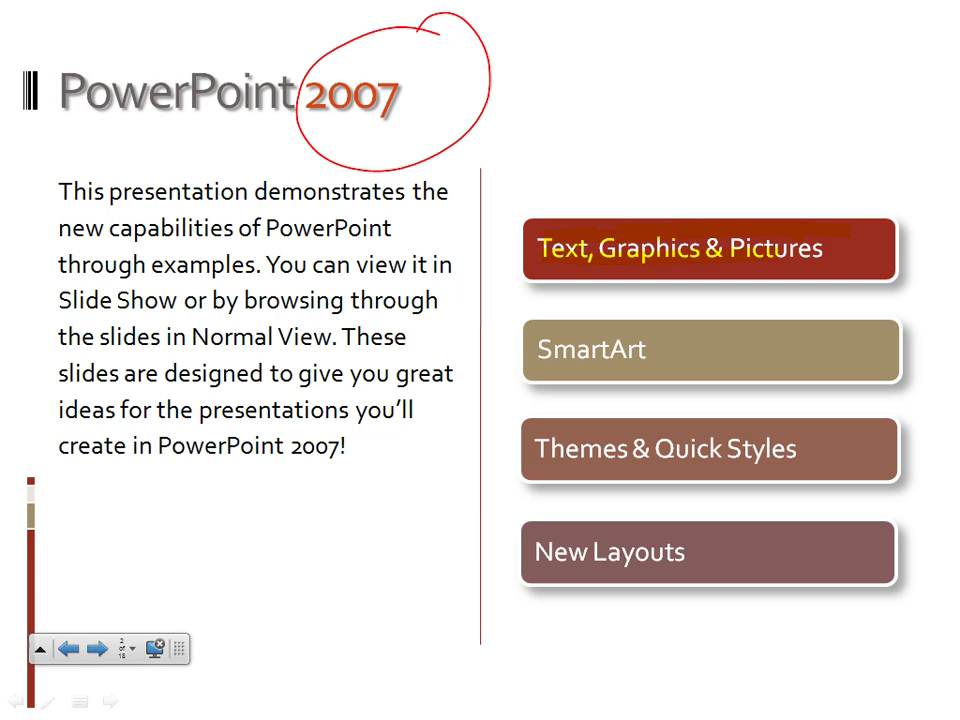
pyautogui.press('Escape')
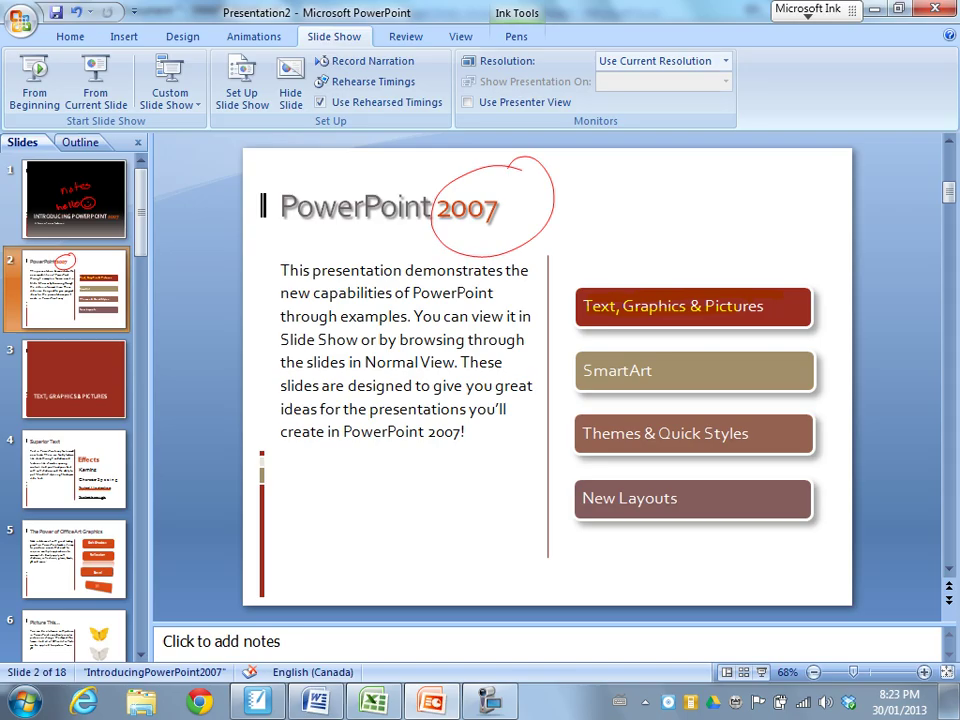
# Switch to SMART Notebook and clear all ink from page 11, "SMART Ink & Microsoft Office"
pyautogui.click(256, 704)
pyautogui.click(93, 202)
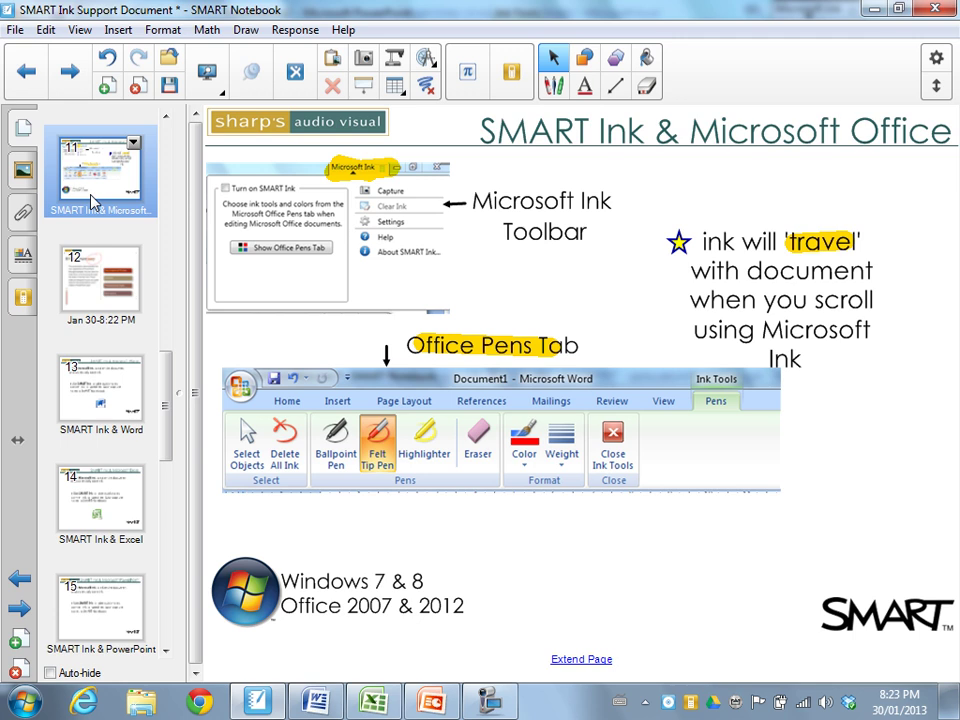
pyautogui.click(425, 85)
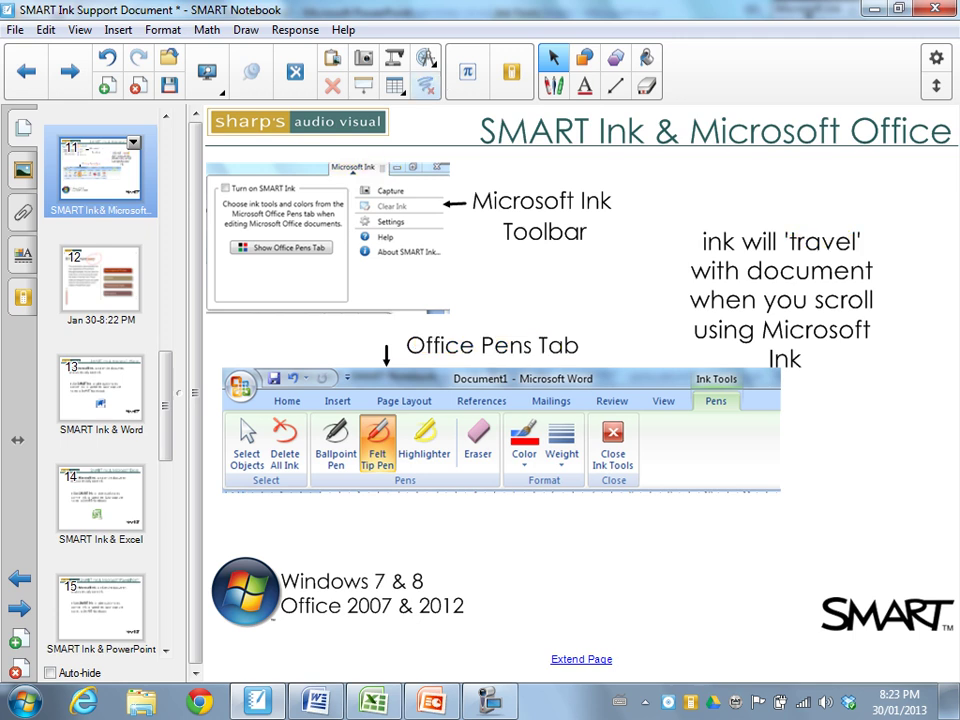